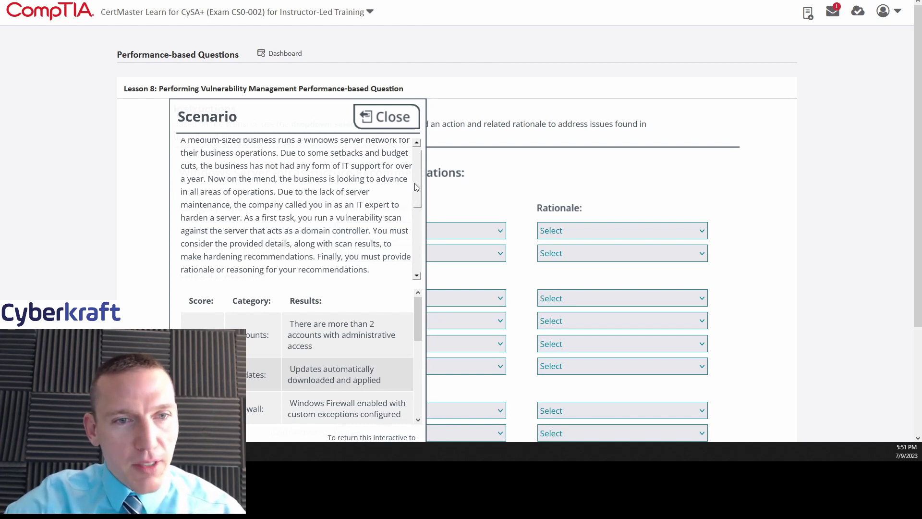
Read the scenario description through to the end of its server details list.
left_click_drag(414, 183, 423, 248)
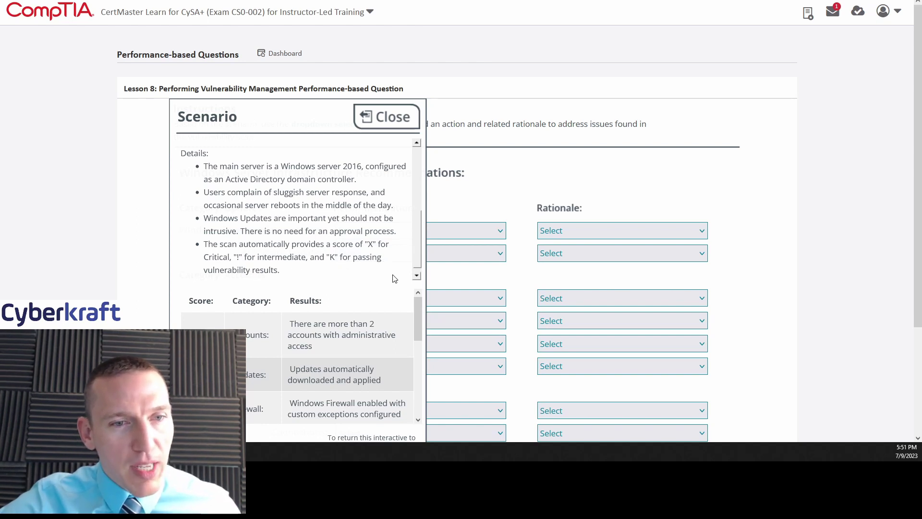
scroll(415, 248, "down", 1)
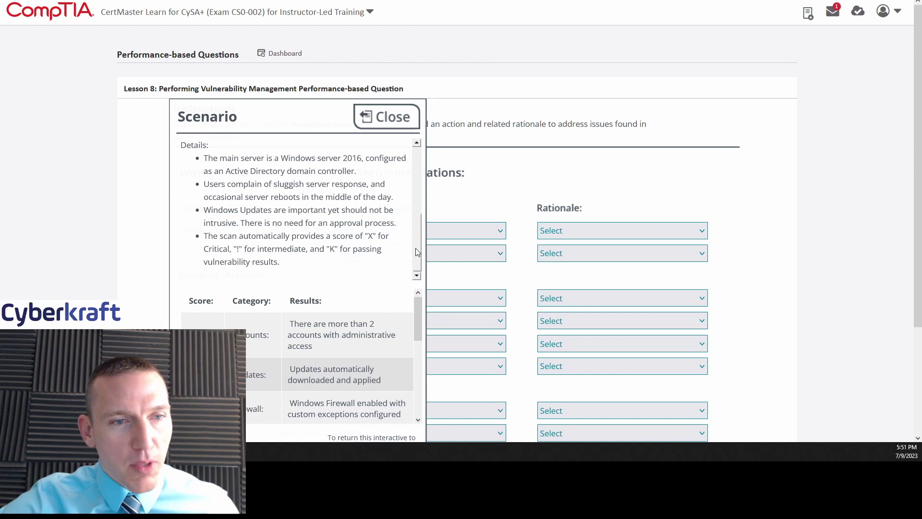
scroll(568, 229, "down", 3)
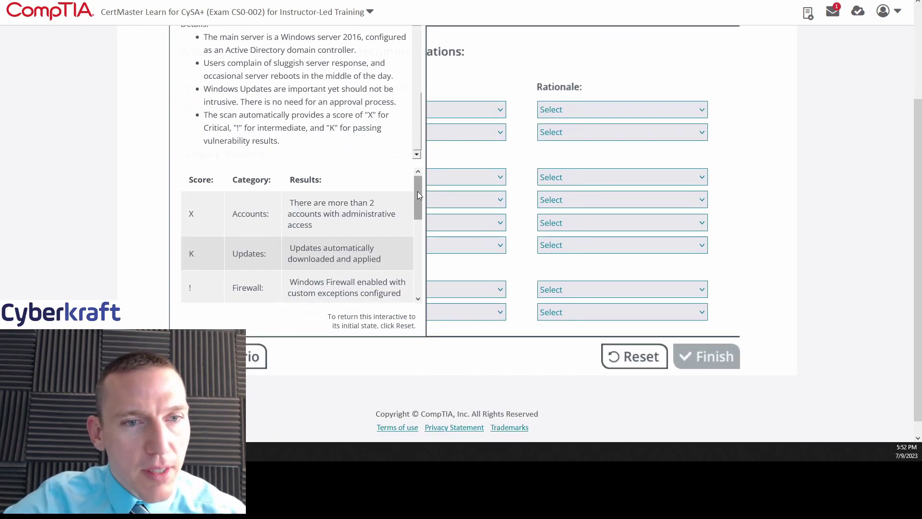
Examine the score, category and result of every entry in the scenario's vulnerability scan table.
mouse_move(417, 191)
left_mouse_down()
mouse_move(415, 203)
mouse_move(416, 191)
left_mouse_up()
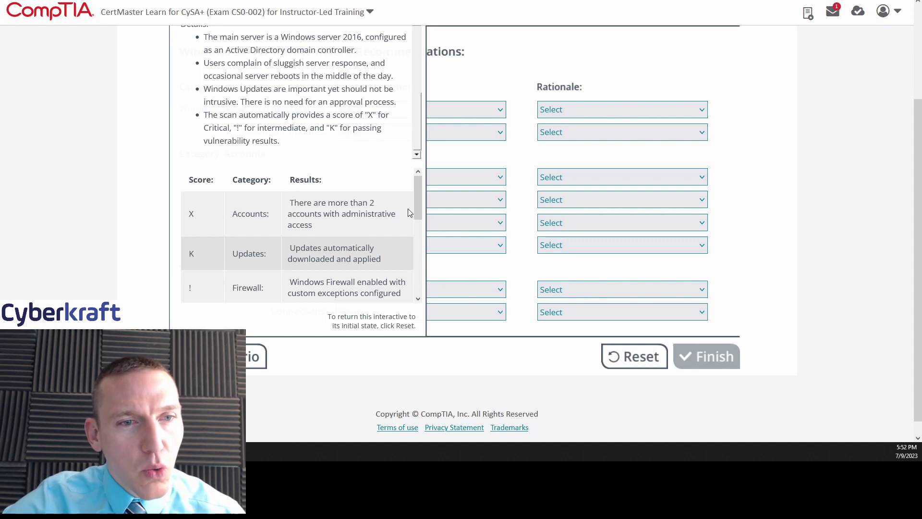
left_click_drag(418, 197, 417, 258)
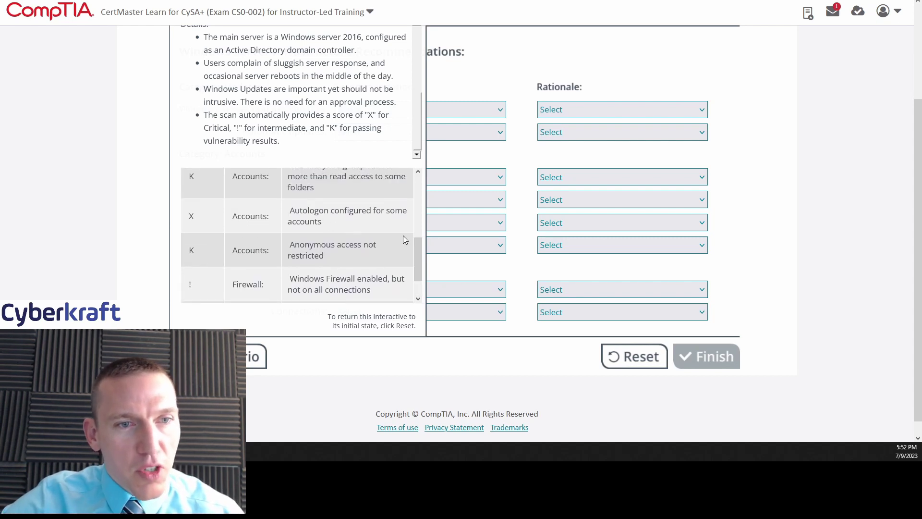
left_click_drag(417, 255, 408, 188)
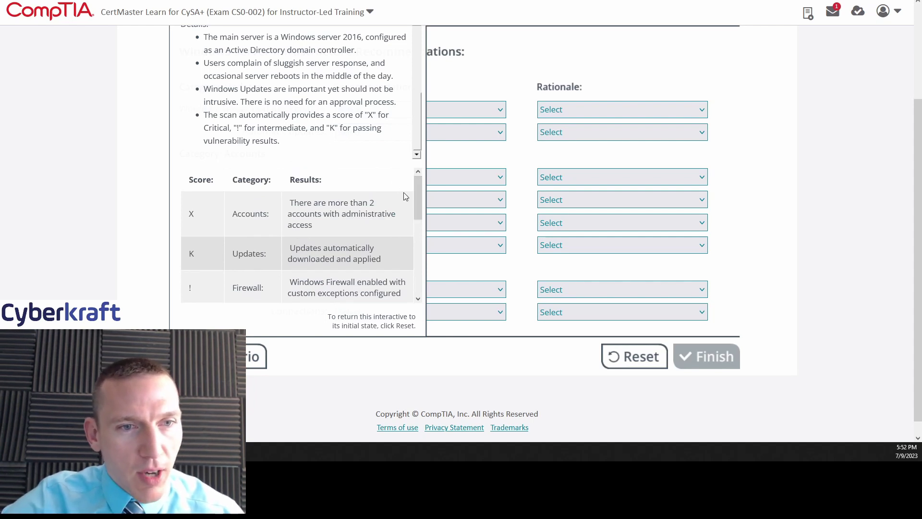
left_click_drag(417, 194, 416, 242)
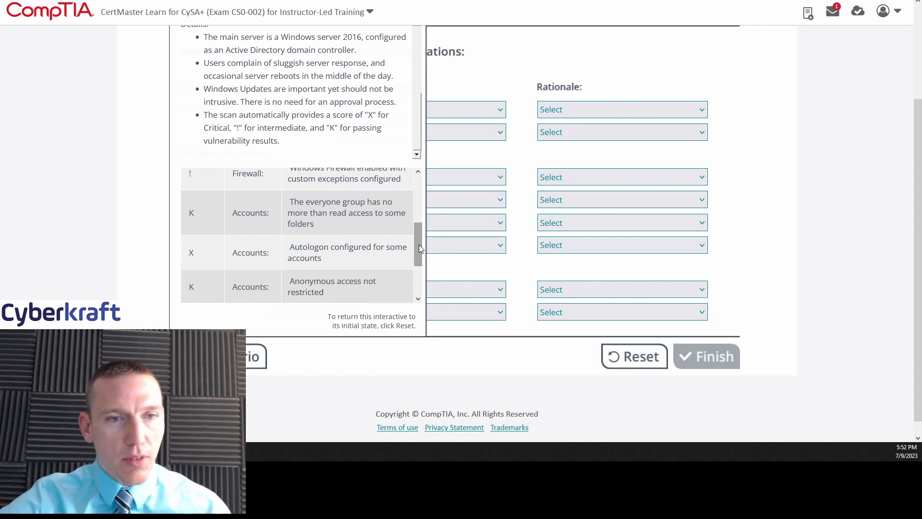
left_click_drag(419, 247, 411, 275)
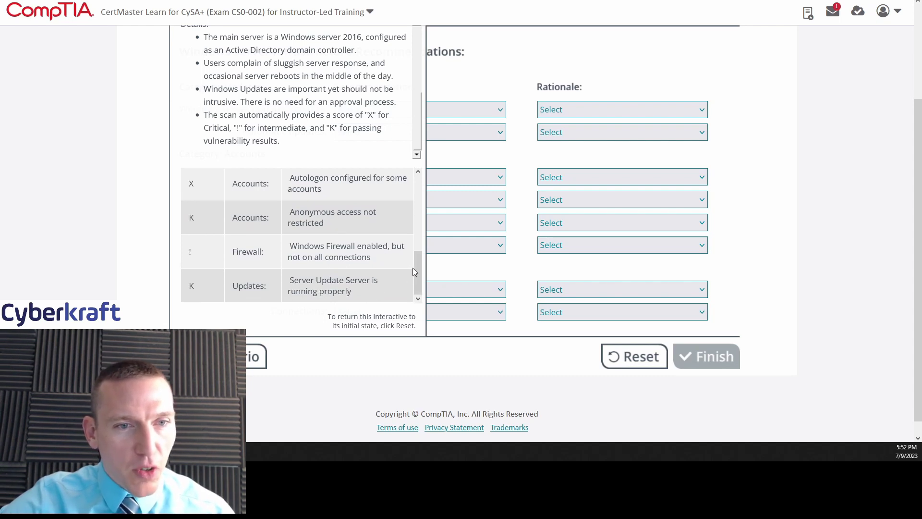
mouse_move(414, 275)
left_mouse_down()
mouse_move(417, 218)
mouse_move(415, 286)
left_mouse_up()
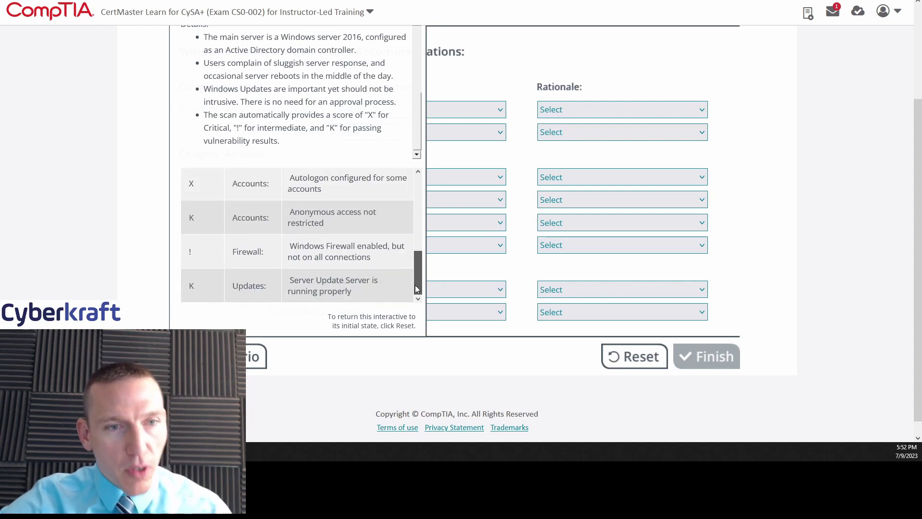
left_click_drag(416, 289, 415, 209)
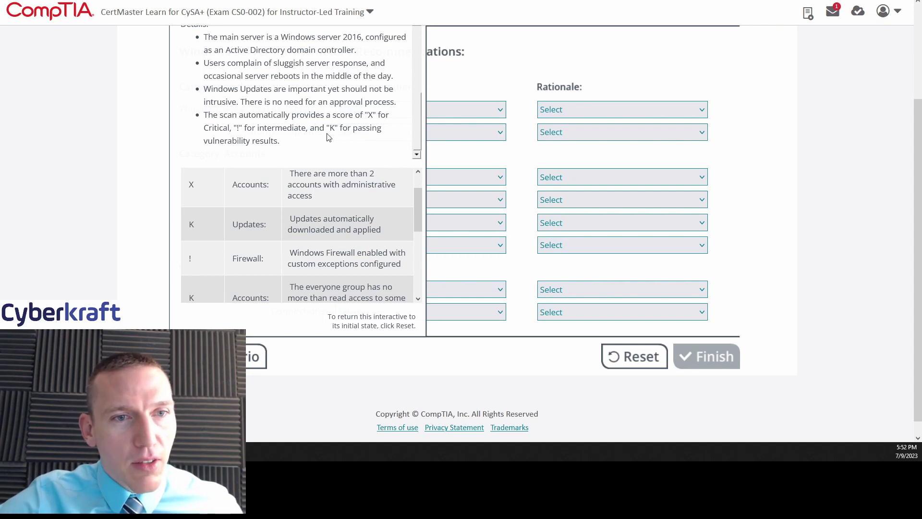
left_click_drag(420, 208, 418, 222)
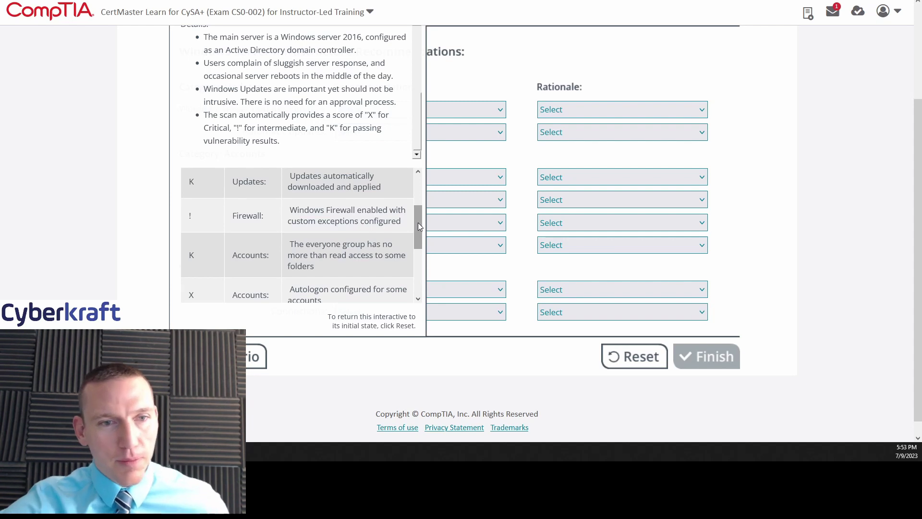
left_click_drag(418, 222, 412, 274)
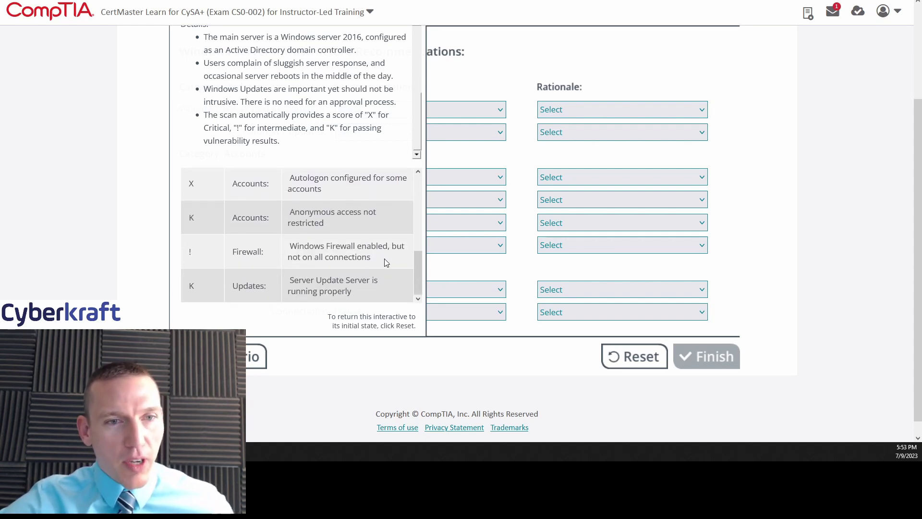
left_click_drag(416, 267, 416, 186)
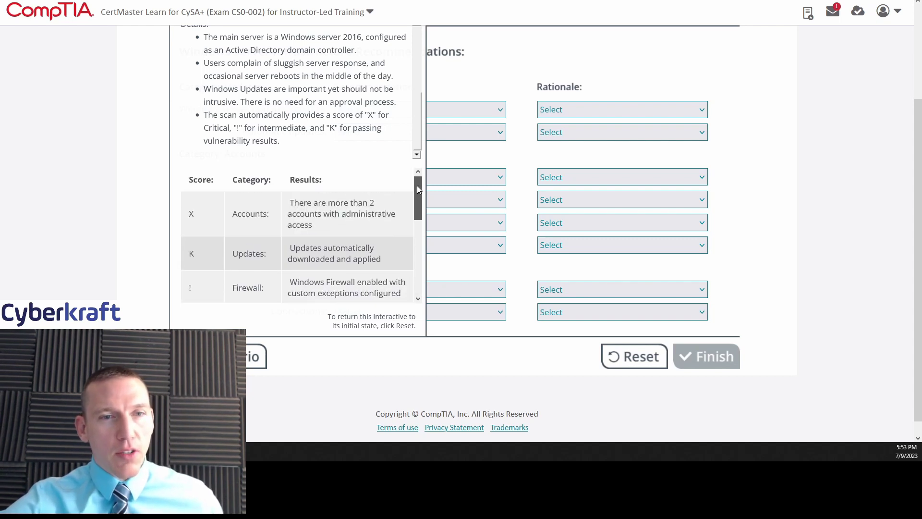
Close the scenario and review the Updates, Accounts and Firewall items that need a recommendation and rationale.
scroll(390, 124, "up", 5)
scroll(729, 177, "up", 3)
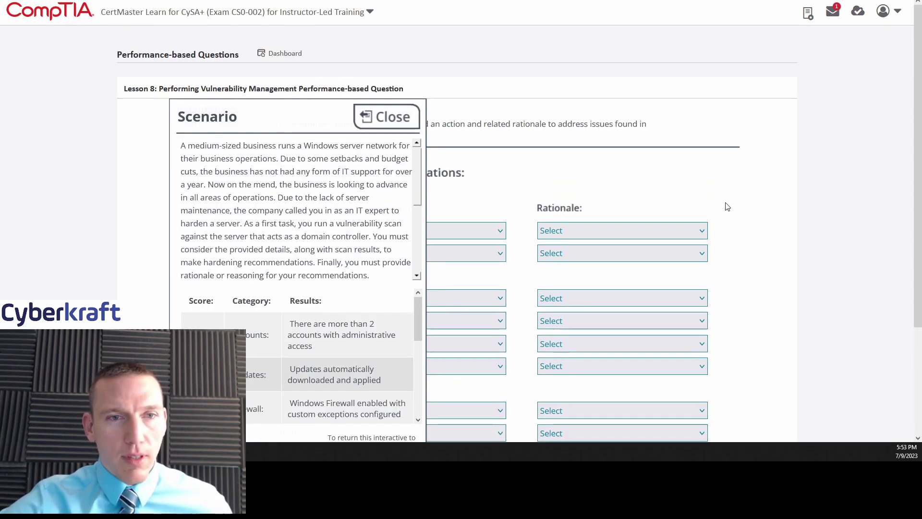
scroll(727, 206, "down", 2)
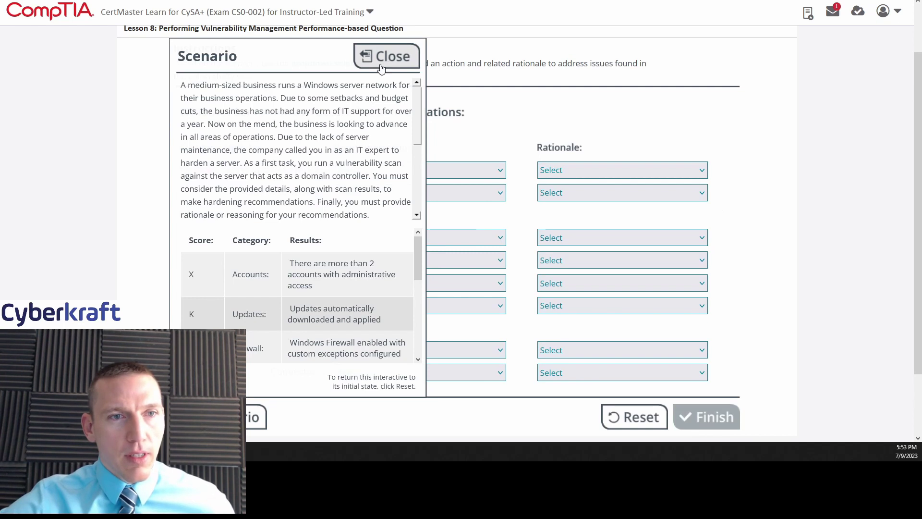
left_click(381, 67)
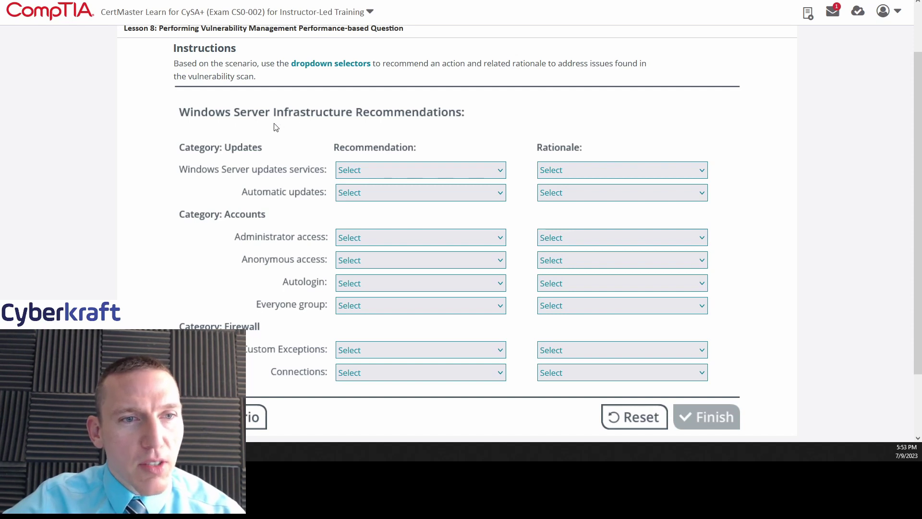
scroll(295, 210, "down", 2)
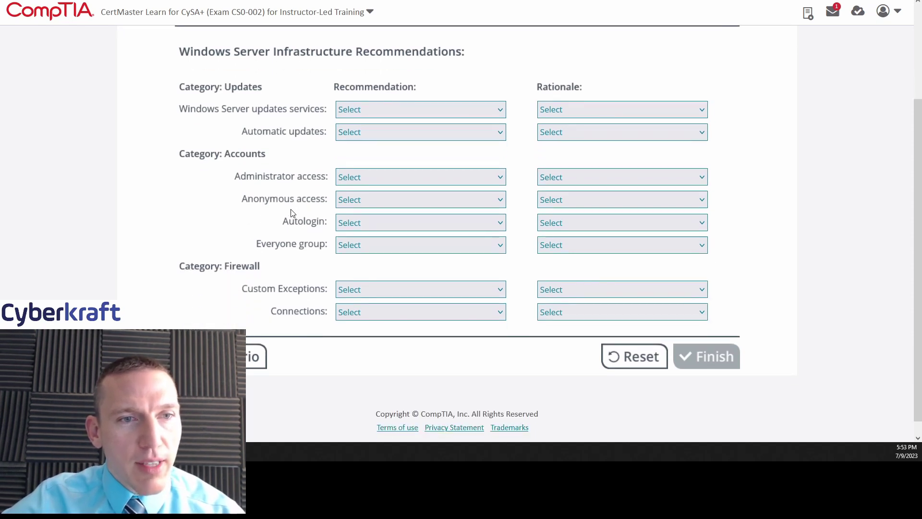
scroll(295, 213, "up", 2)
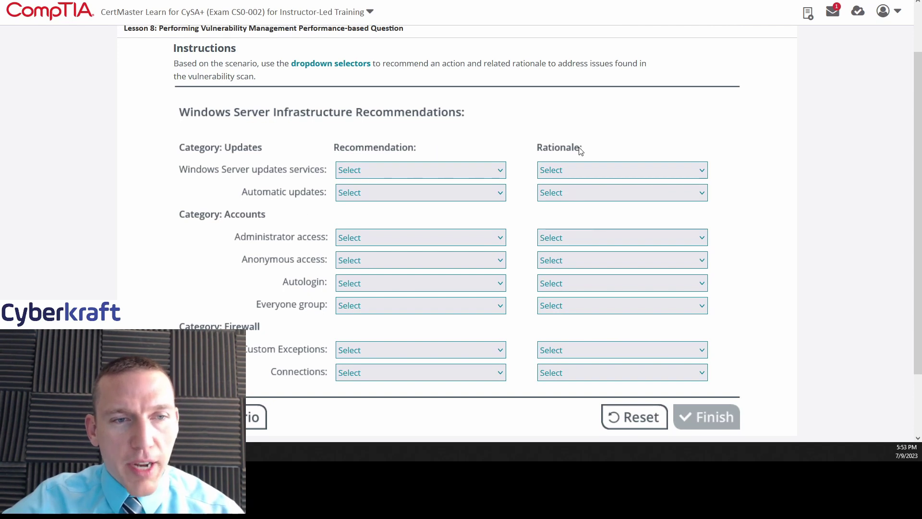
scroll(714, 193, "up", 2)
scroll(729, 200, "down", 2)
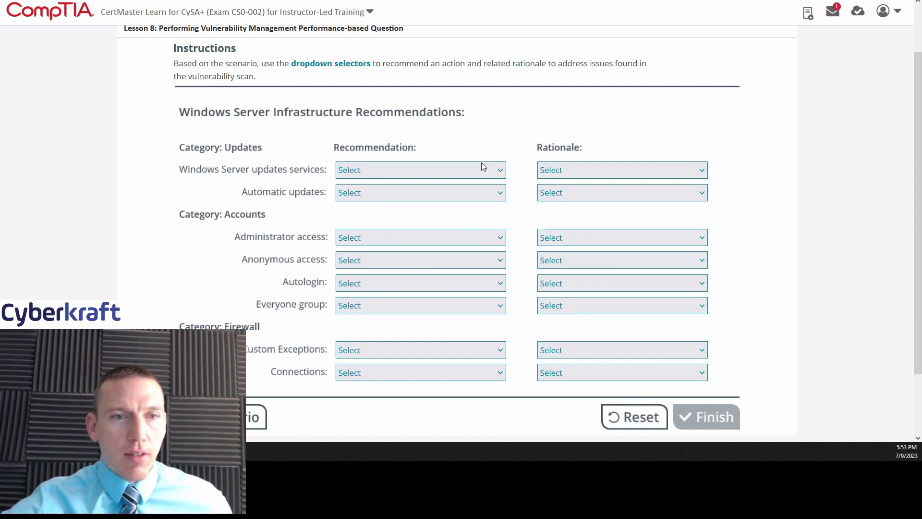
Reopen the scenario, reread the server details about Windows Updates and approval, and close it.
left_click(259, 416)
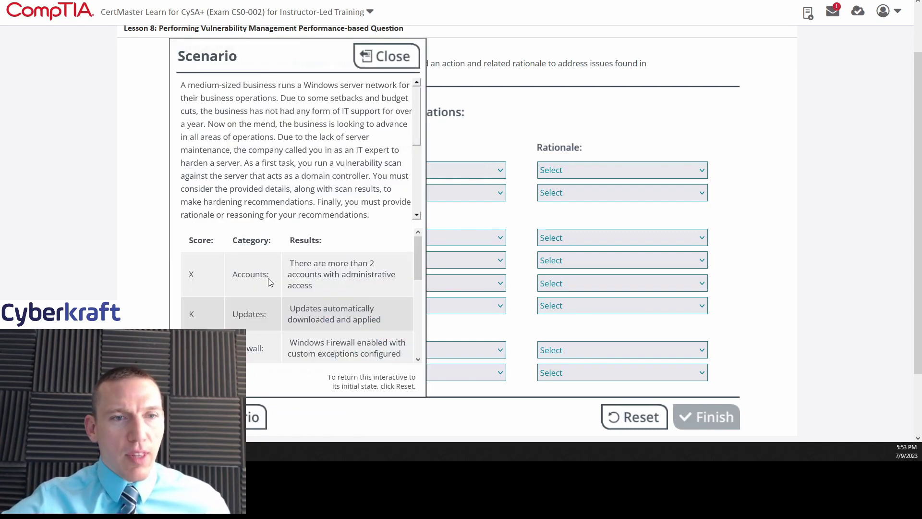
left_click_drag(416, 120, 416, 192)
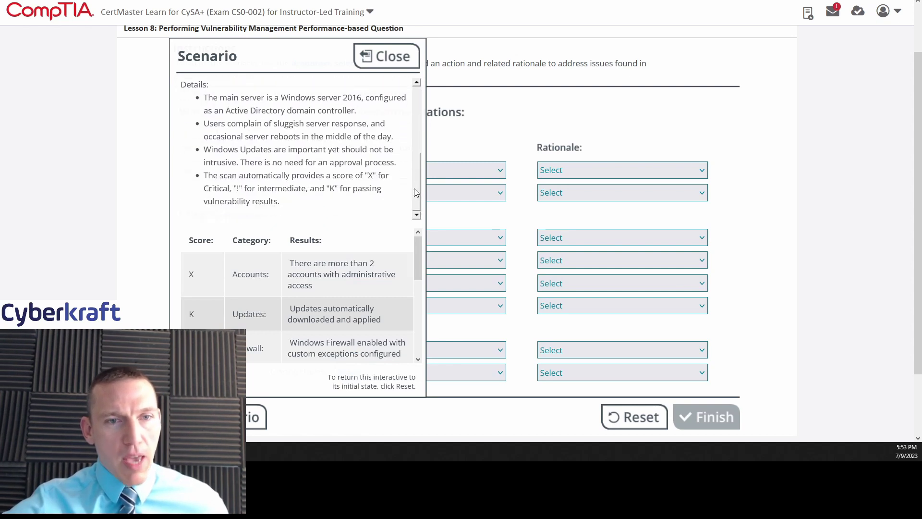
mouse_move(416, 246)
left_mouse_down()
mouse_move(417, 320)
mouse_move(423, 247)
left_mouse_up()
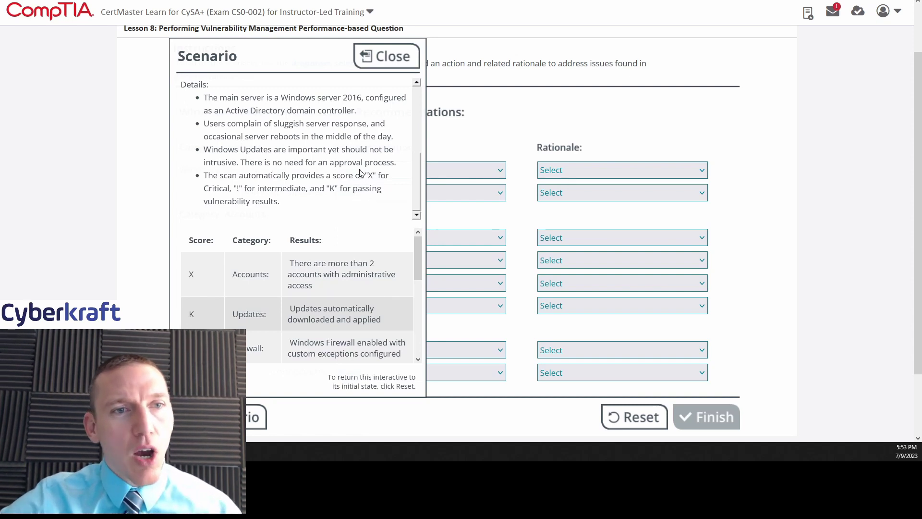
left_click(399, 62)
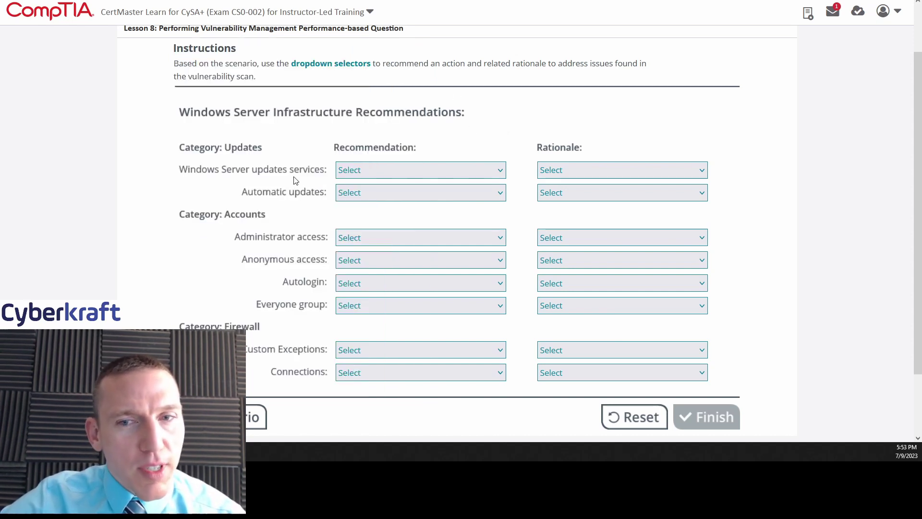
Check the recommendation options for Windows Server updates services against the scenario text.
left_click(428, 168)
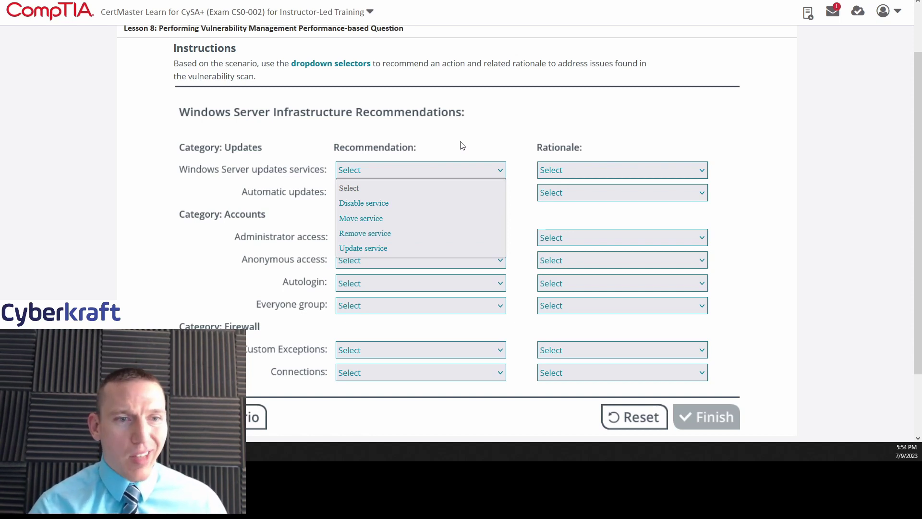
left_click(254, 415)
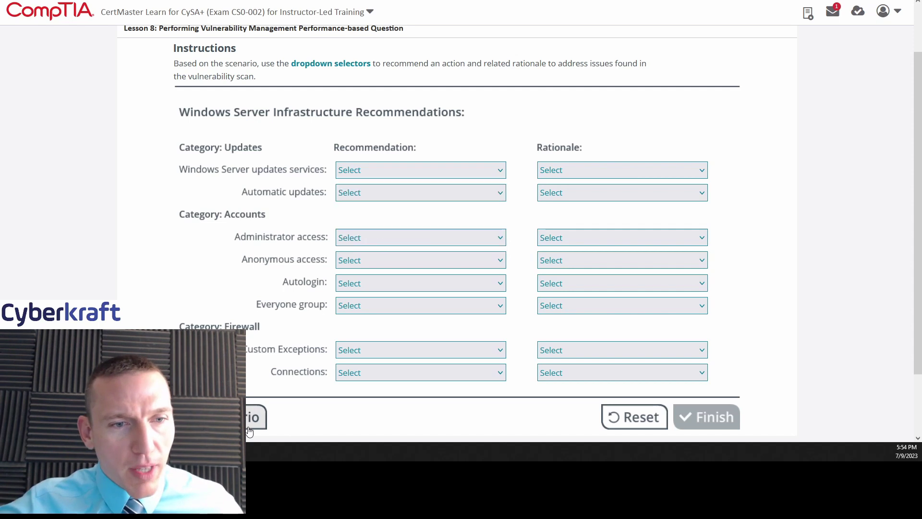
scroll(368, 192, "down", 3)
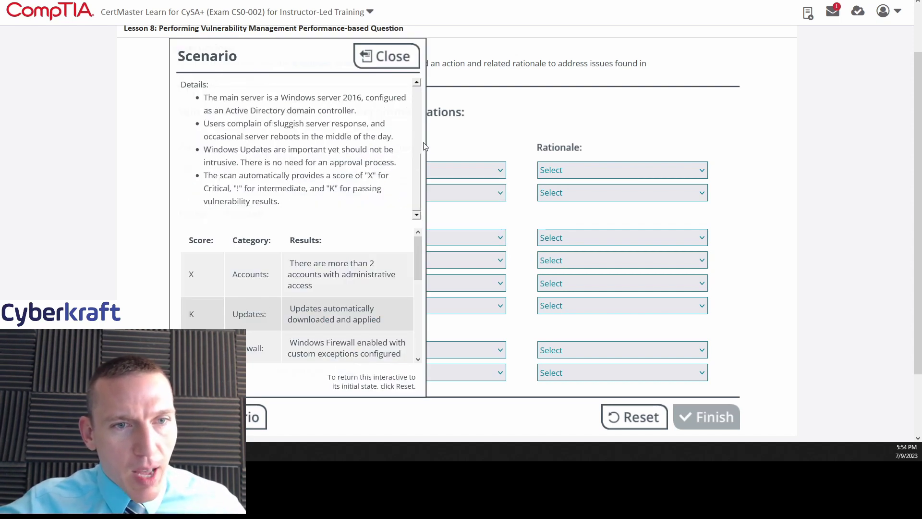
left_click_drag(419, 163, 415, 128)
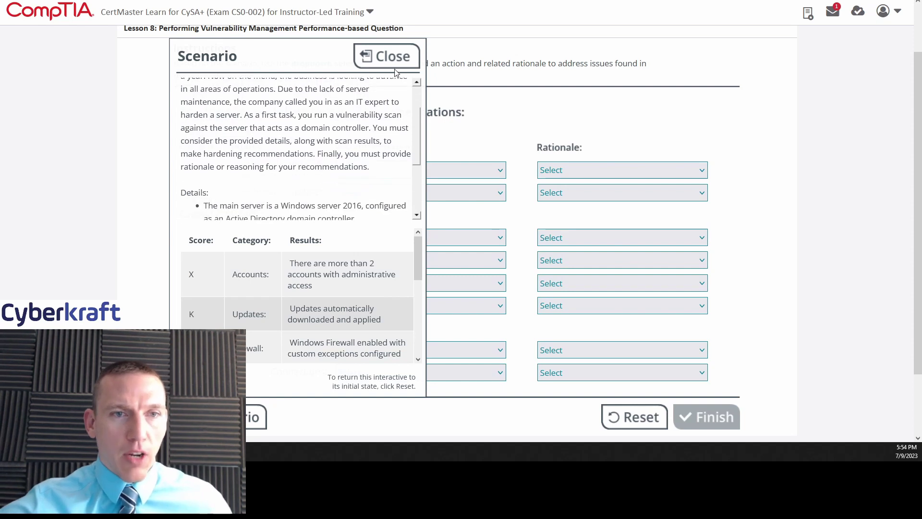
left_click(386, 57)
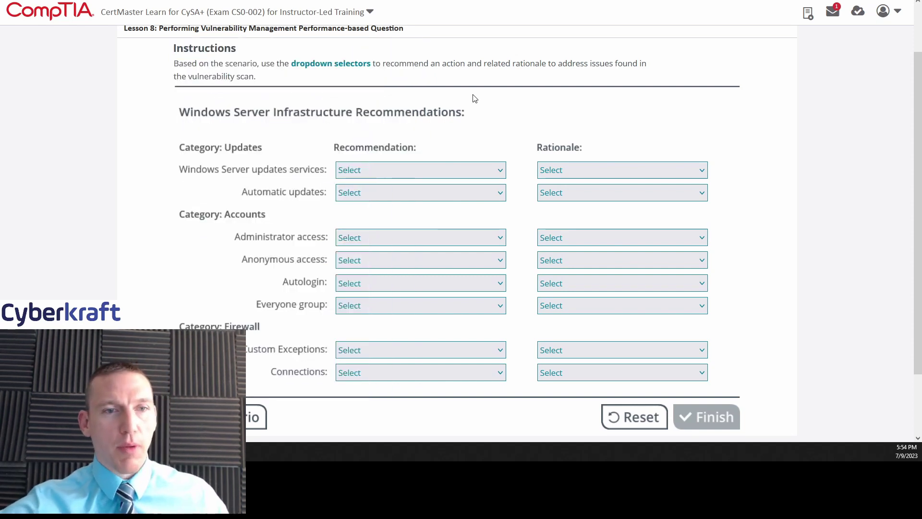
Recheck the scenario details and set the Windows Server updates services recommendation to Remove service.
left_click(374, 174)
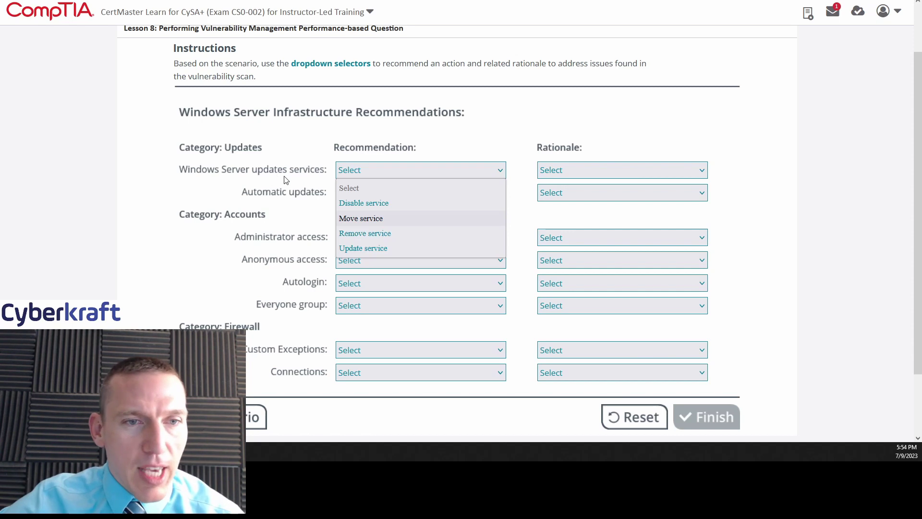
left_click(256, 417)
left_click_drag(421, 144, 419, 204)
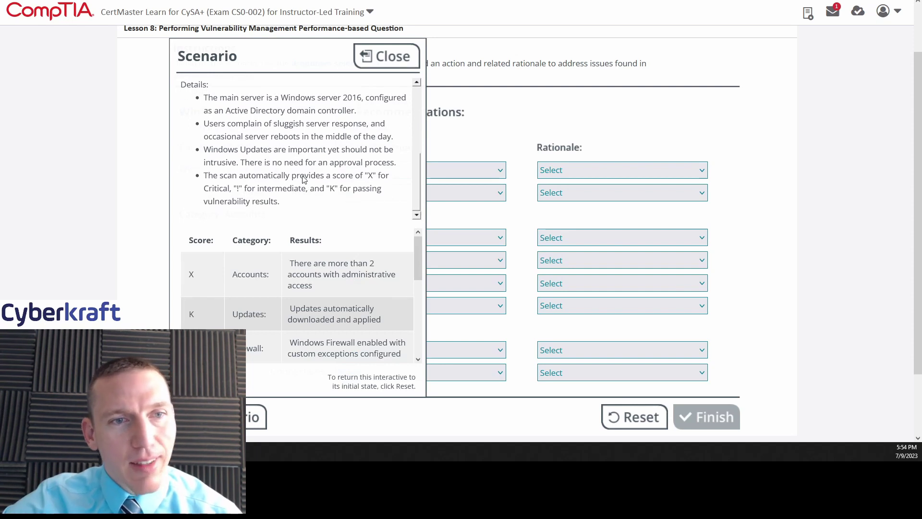
left_click_drag(416, 180, 417, 122)
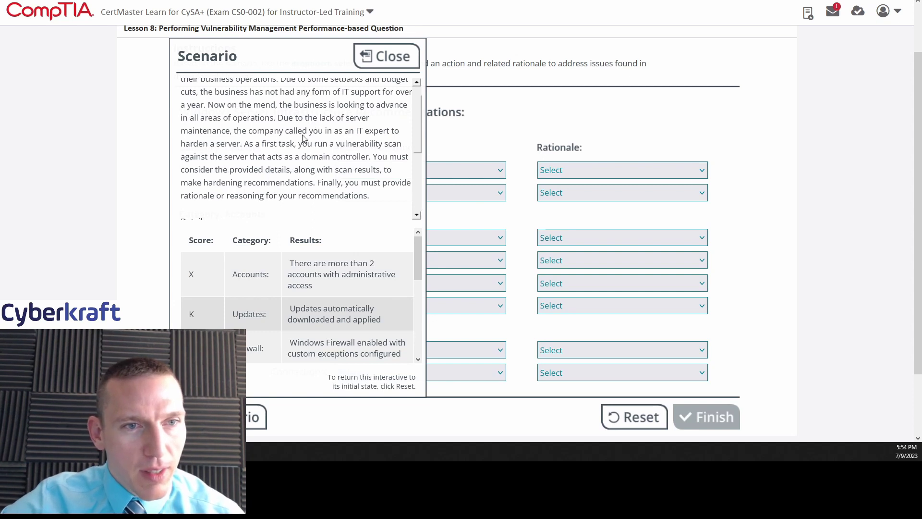
left_click_drag(416, 135, 416, 196)
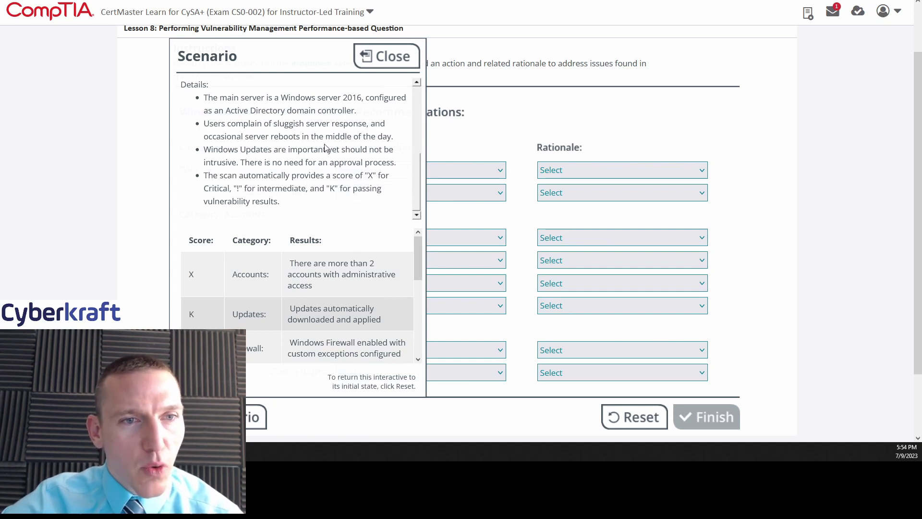
left_click(386, 56)
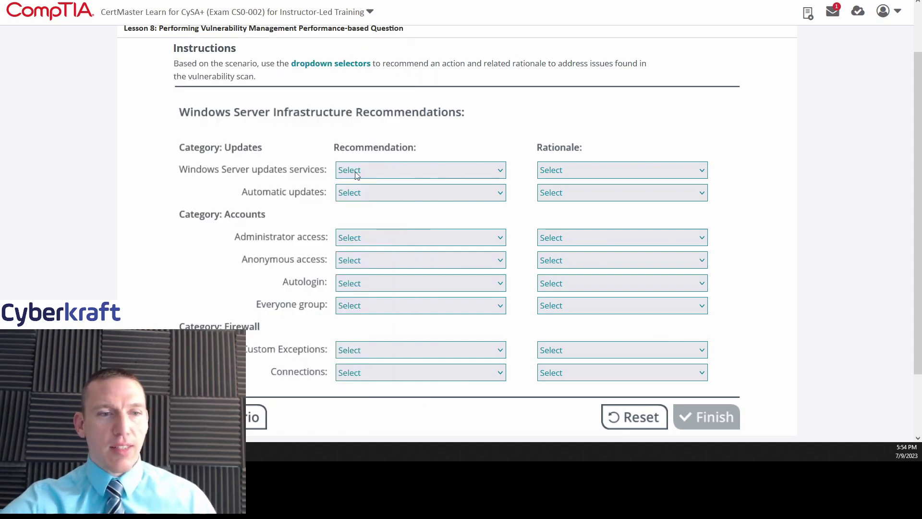
left_click(422, 169)
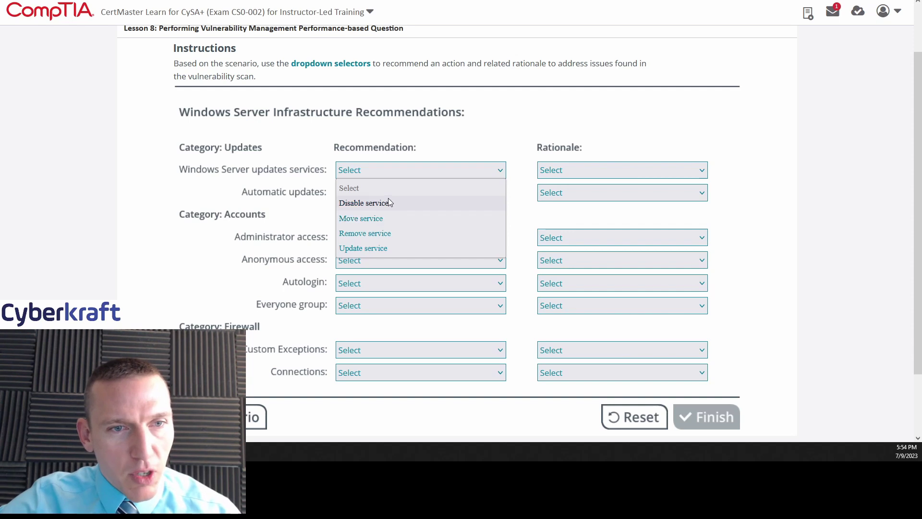
left_click(389, 233)
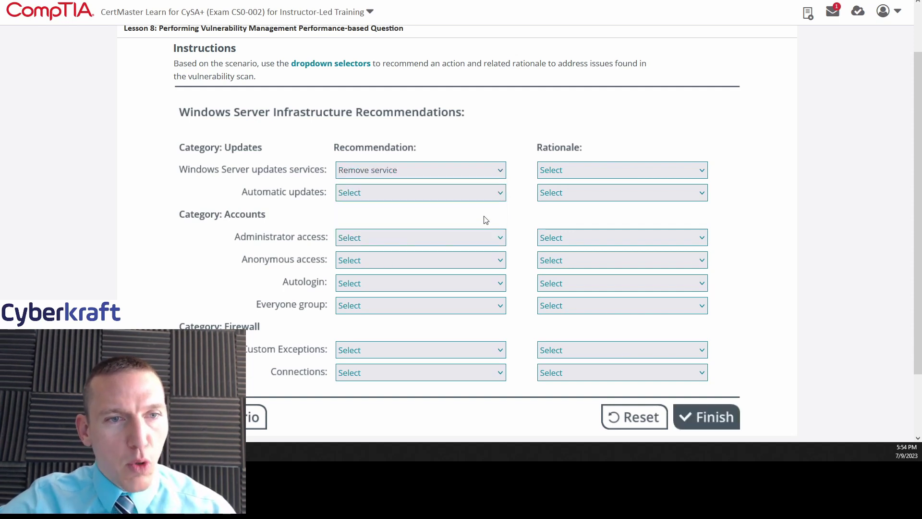
Set the rationale for Windows Server updates services to Updates handled via Internet.
left_click(558, 173)
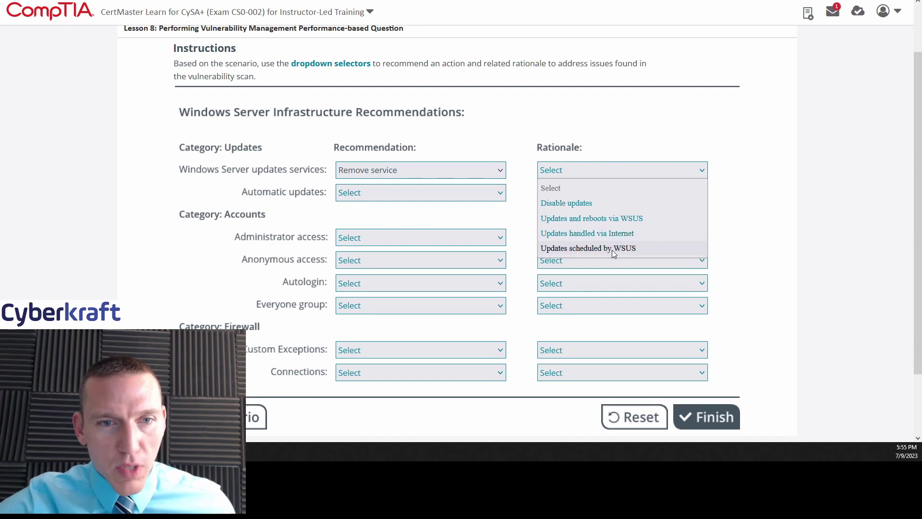
left_click(603, 234)
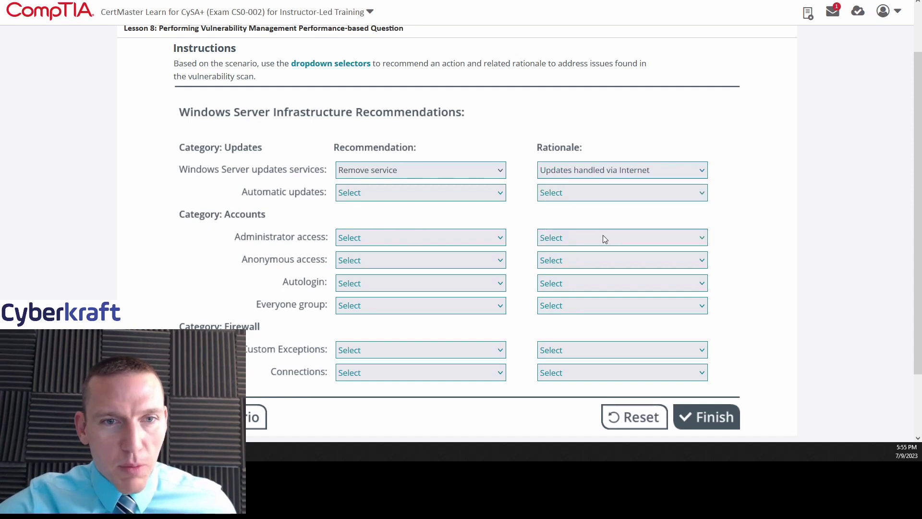
left_click(581, 174)
left_click(627, 145)
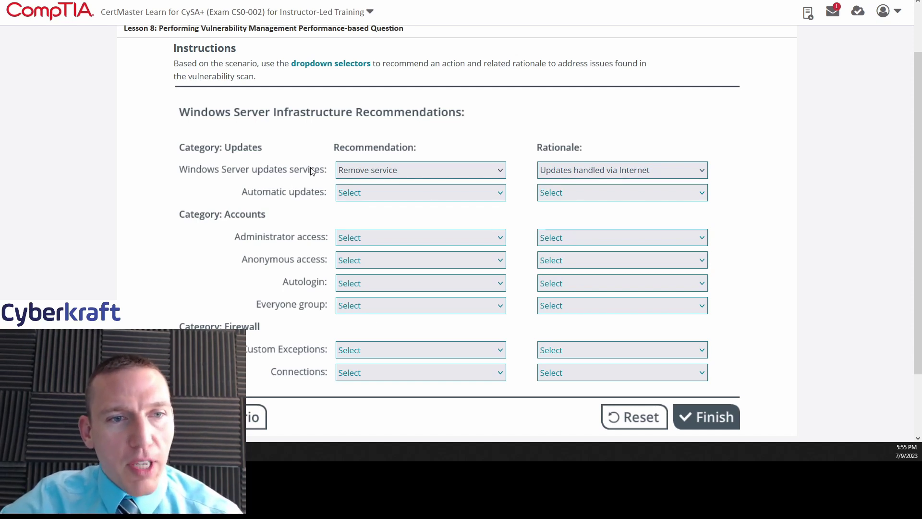
Set the Automatic updates recommendation to Schedule updates and reboots.
left_click(405, 198)
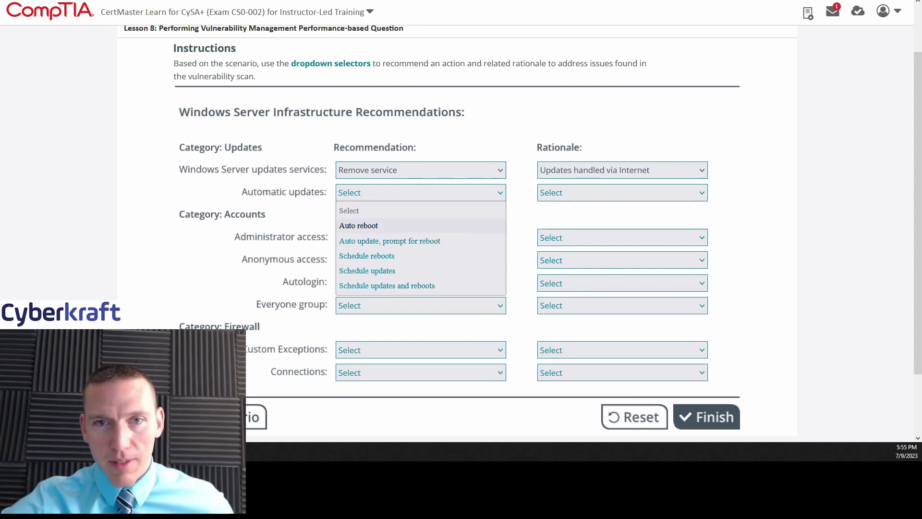
key("Escape")
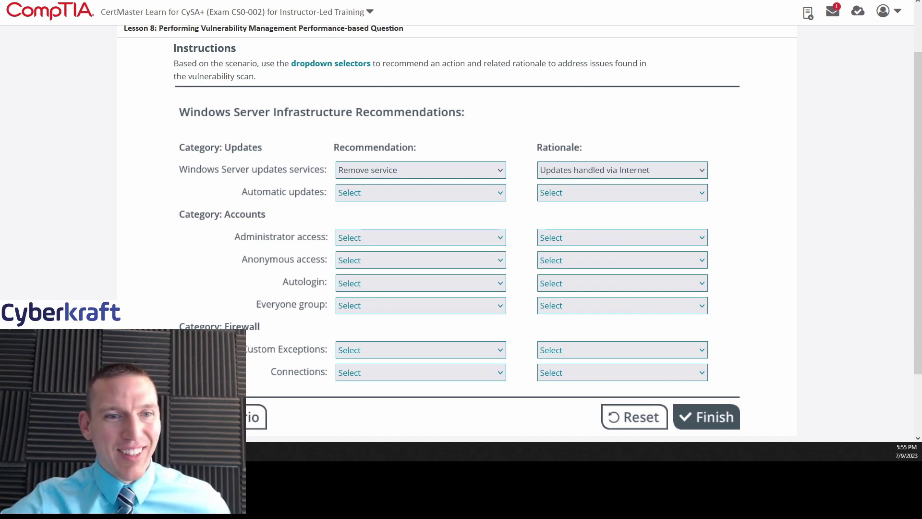
left_click(443, 238)
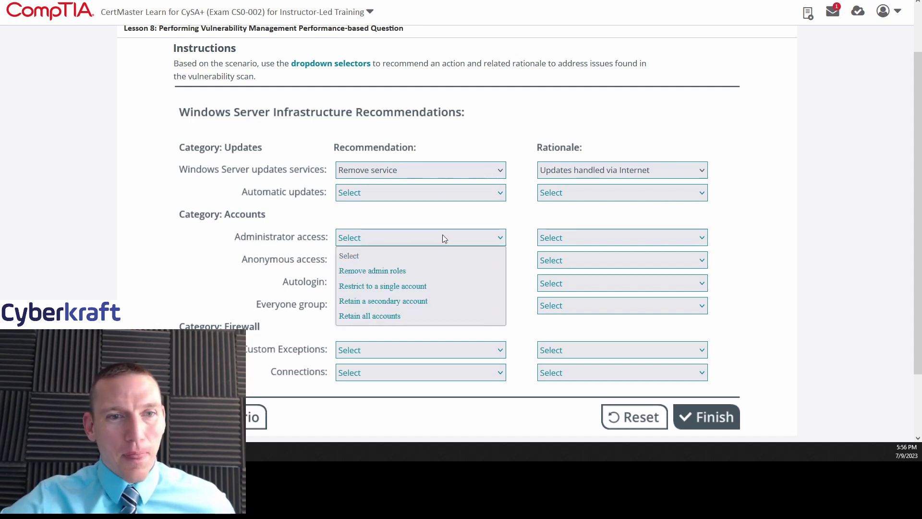
left_click(438, 193)
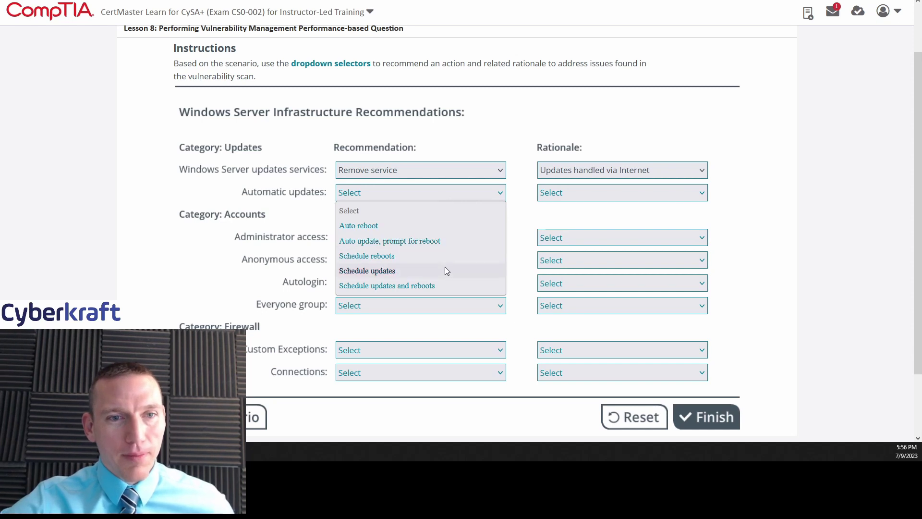
left_click(442, 286)
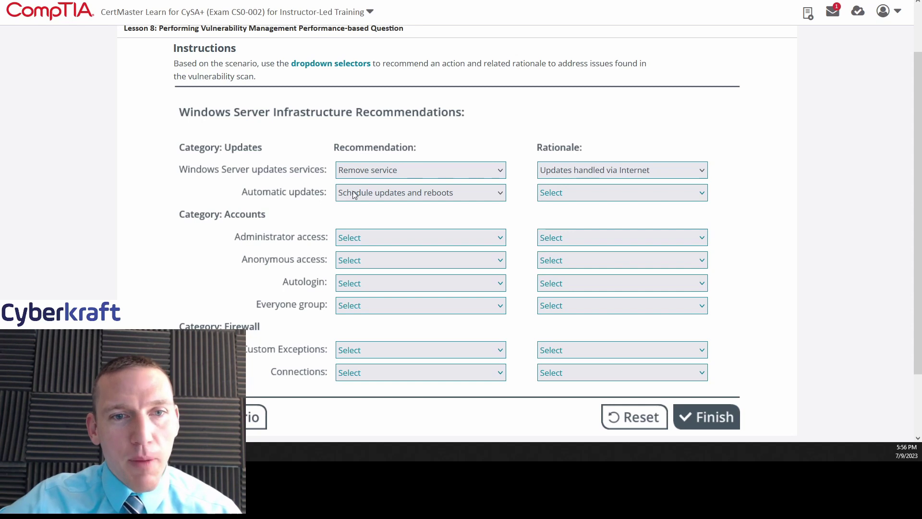
Set the Automatic updates rationale to Managed update approach.
left_click(559, 192)
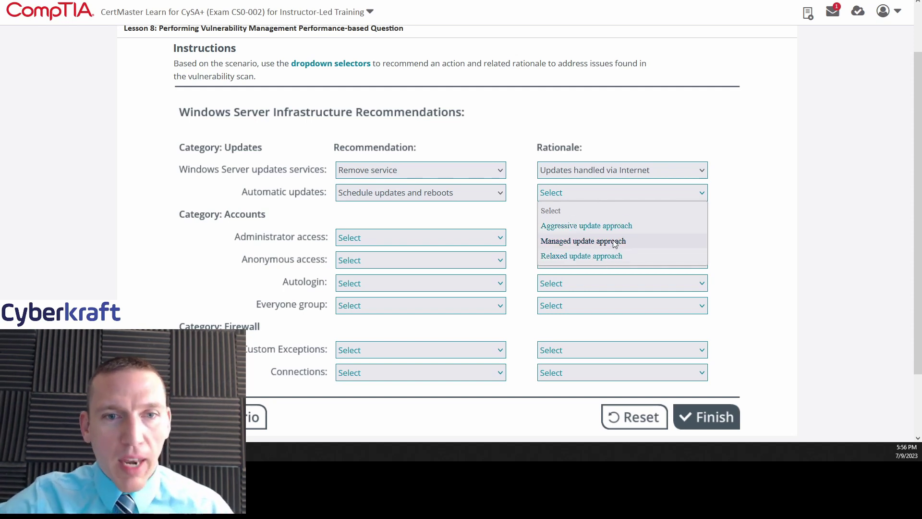
left_click(566, 245)
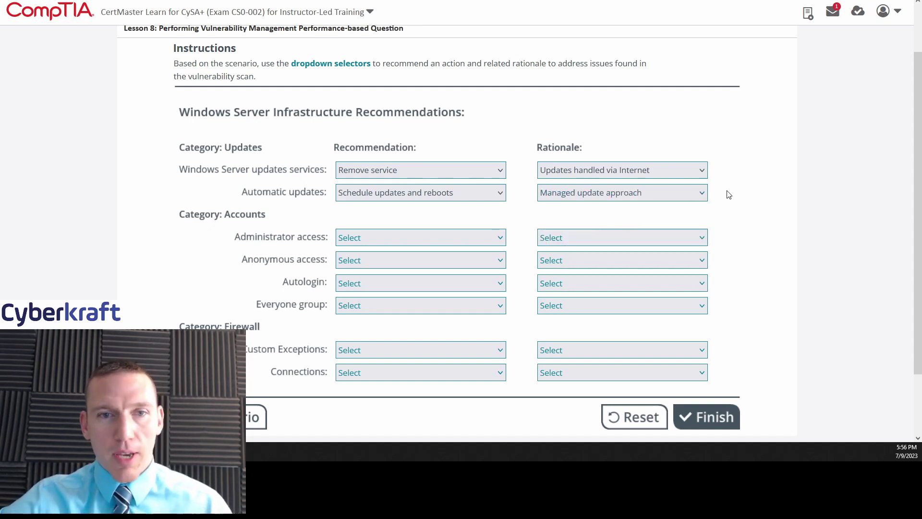
scroll(726, 192, "down", 2)
left_click(644, 134)
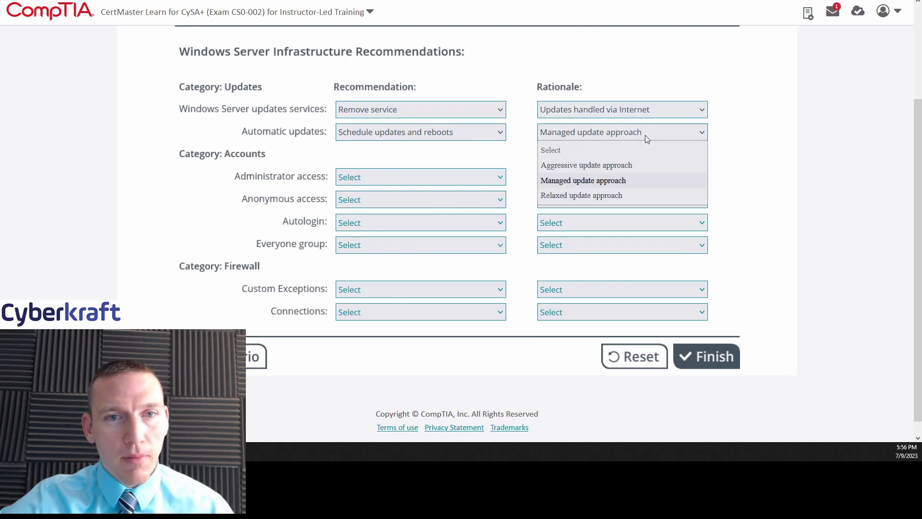
left_click(612, 182)
Set the Administrator access recommendation to Restrict to a single account and its rationale to Tighten security.
scroll(525, 150, "down", 1)
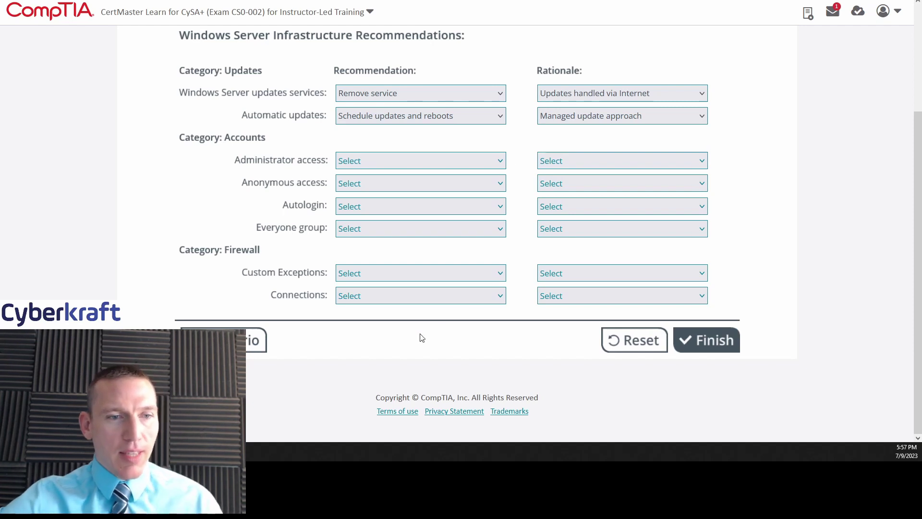
left_click(422, 162)
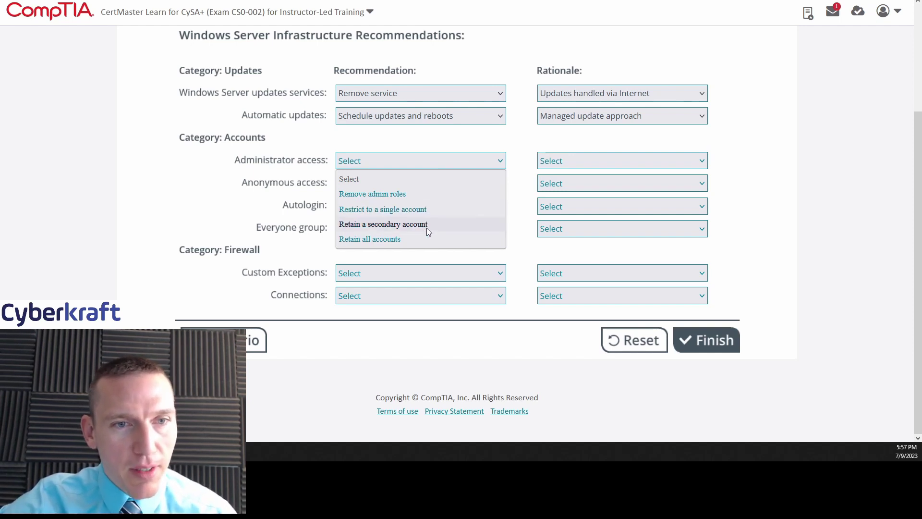
left_click(423, 210)
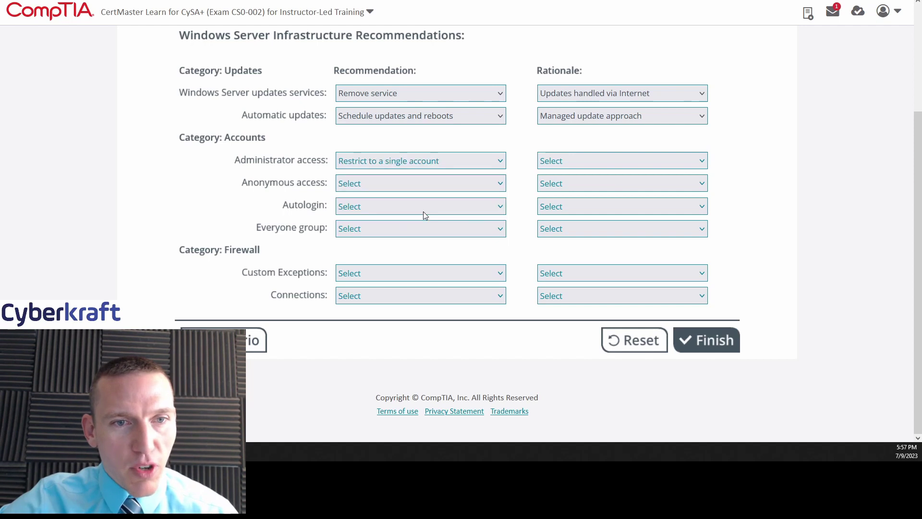
left_click(449, 159)
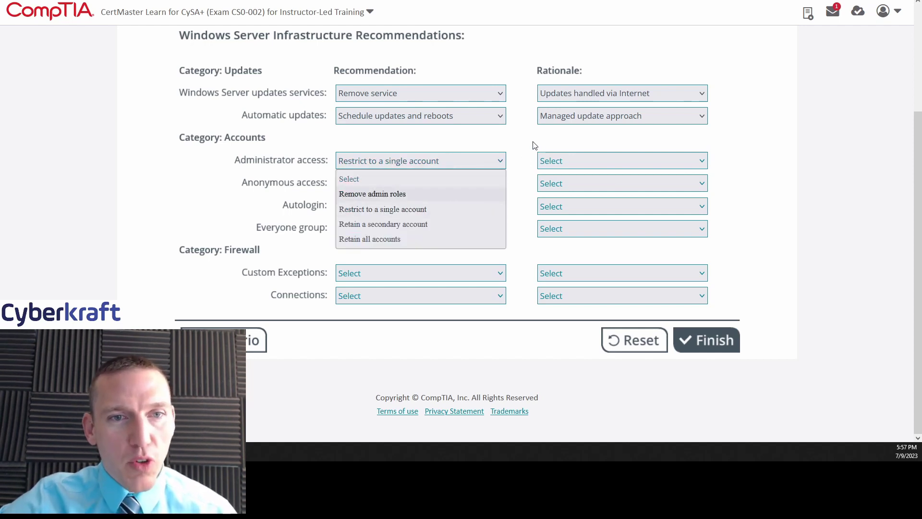
left_click(520, 141)
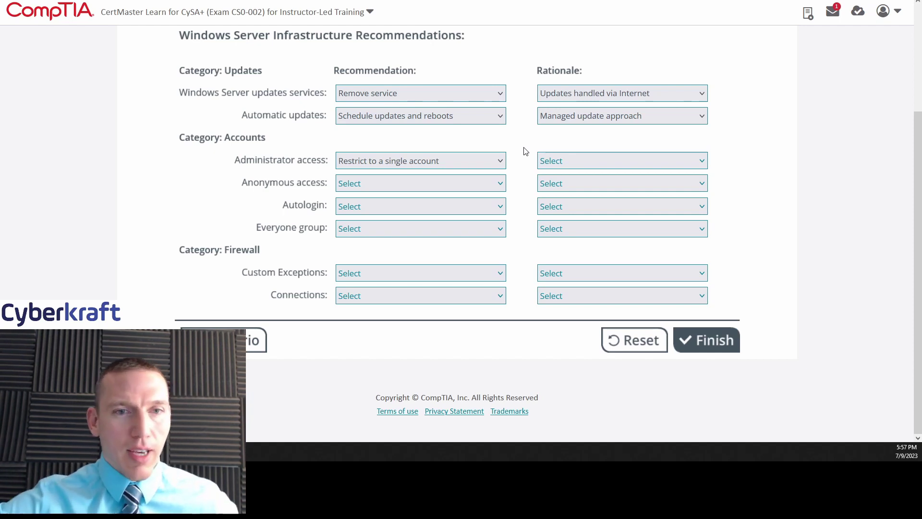
left_click(569, 161)
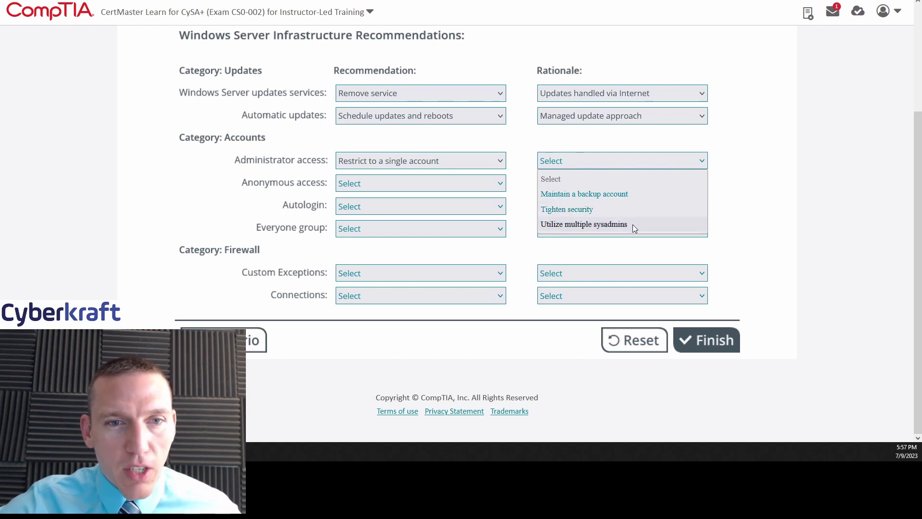
left_click(607, 211)
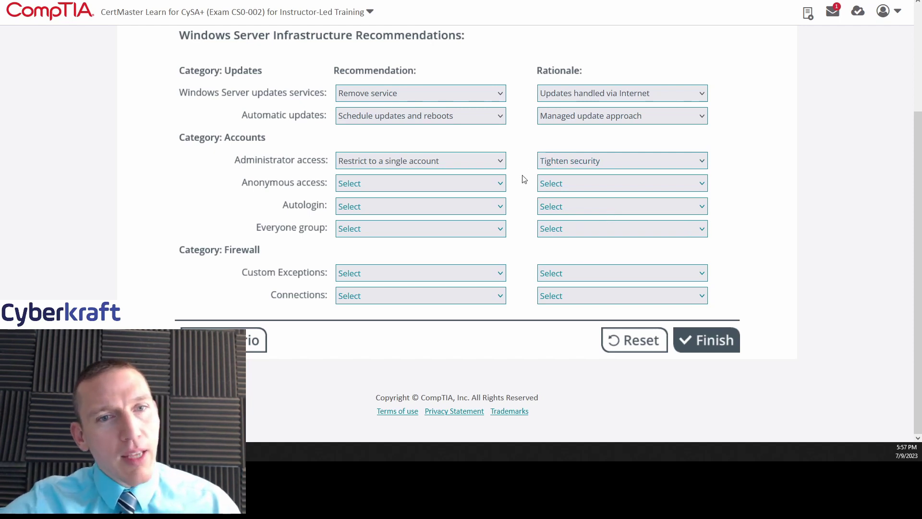
Review the alternative options for the answered Administrator access, Automatic updates and Windows Server updates services rows without changing them.
left_click(583, 161)
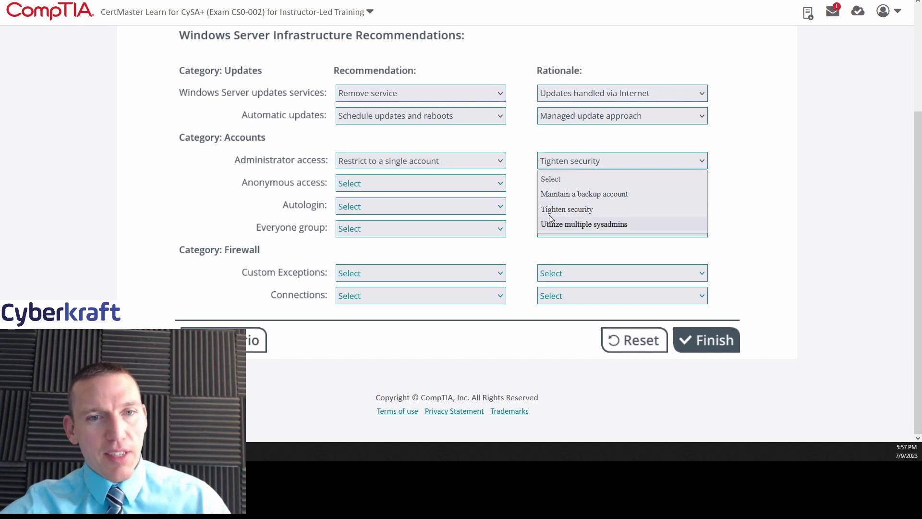
left_click(524, 173)
left_click(474, 156)
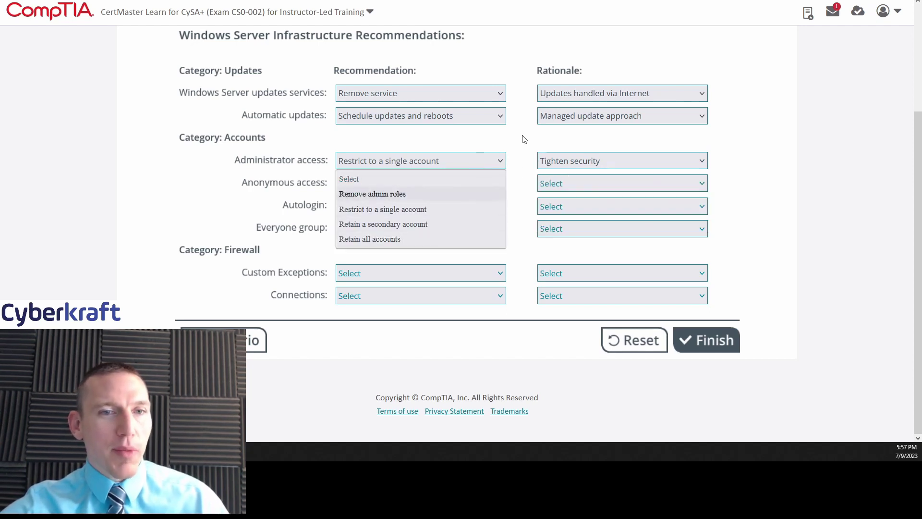
left_click(524, 150)
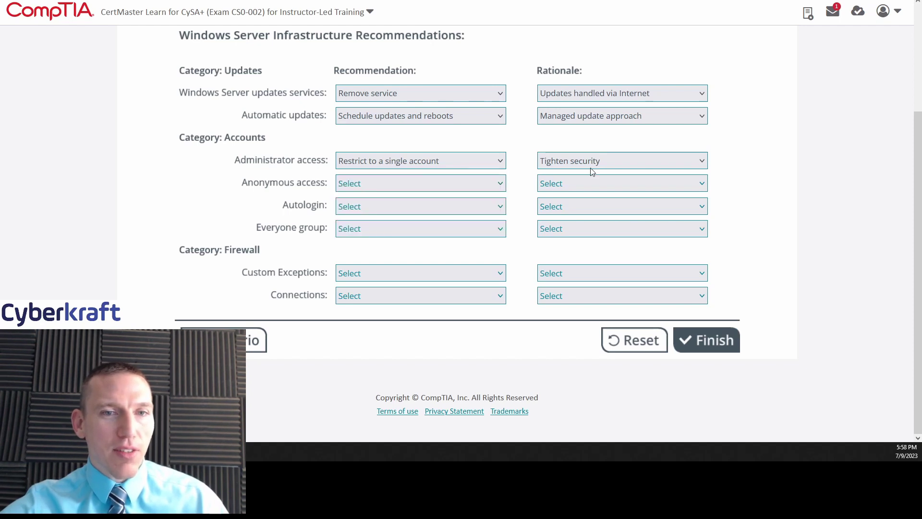
left_click(583, 164)
left_click(522, 151)
left_click(557, 121)
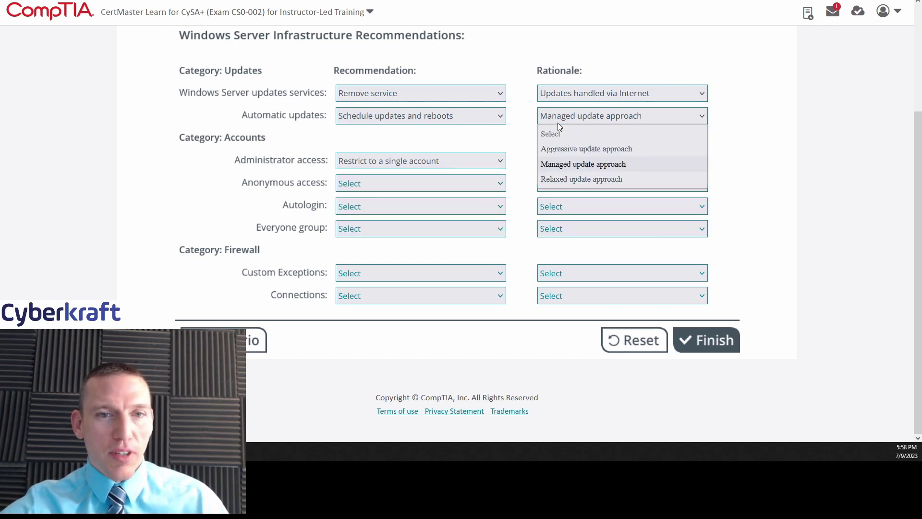
left_click(532, 126)
left_click(548, 93)
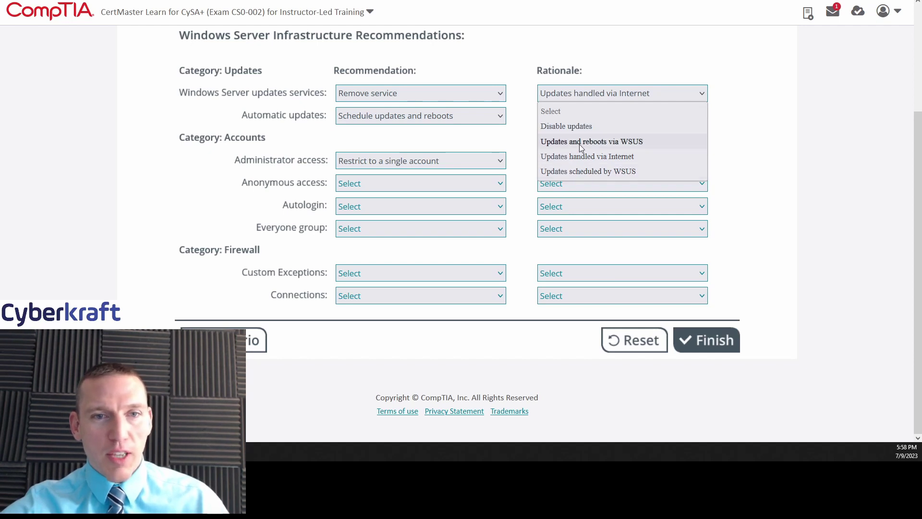
left_click(523, 115)
left_click(462, 93)
left_click(523, 94)
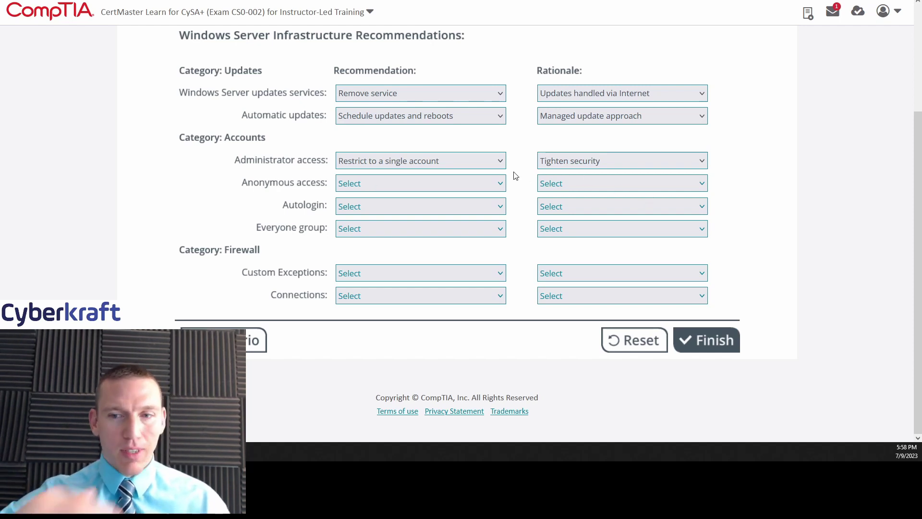
Check the Anonymous access recommendation options, then reread the scenario's scan results and server details and close it.
left_click(494, 189)
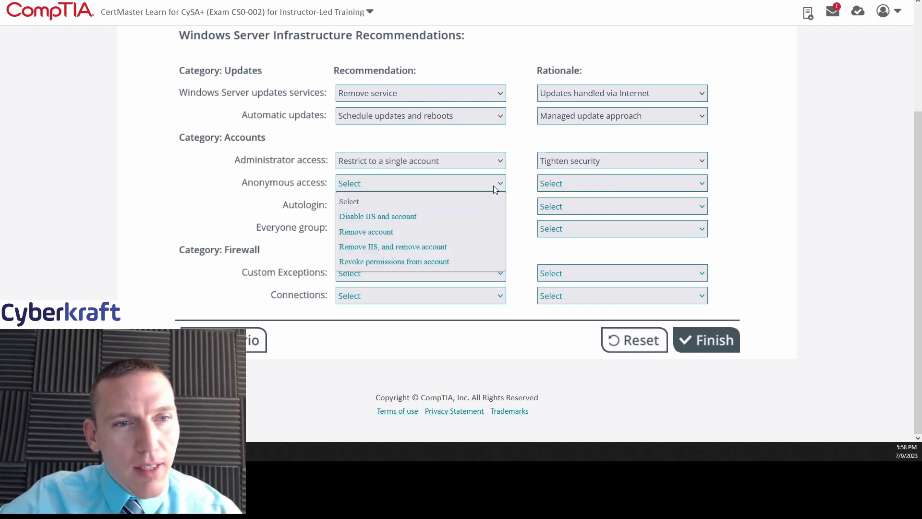
left_click(347, 339)
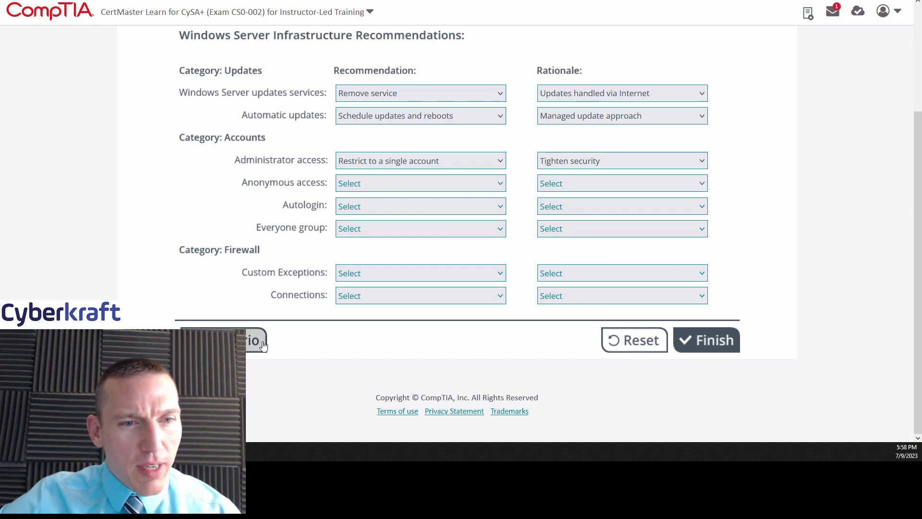
left_click(263, 342)
scroll(404, 120, "up", 1)
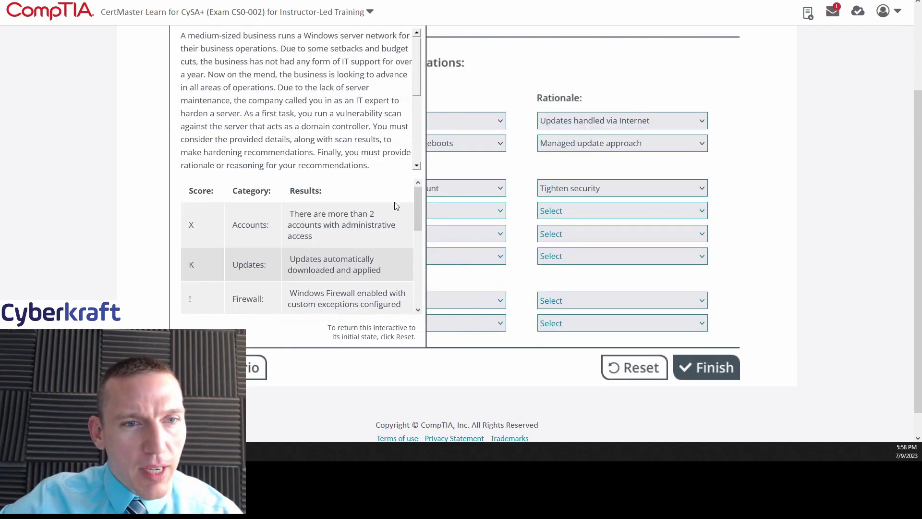
scroll(390, 218, "down", 2)
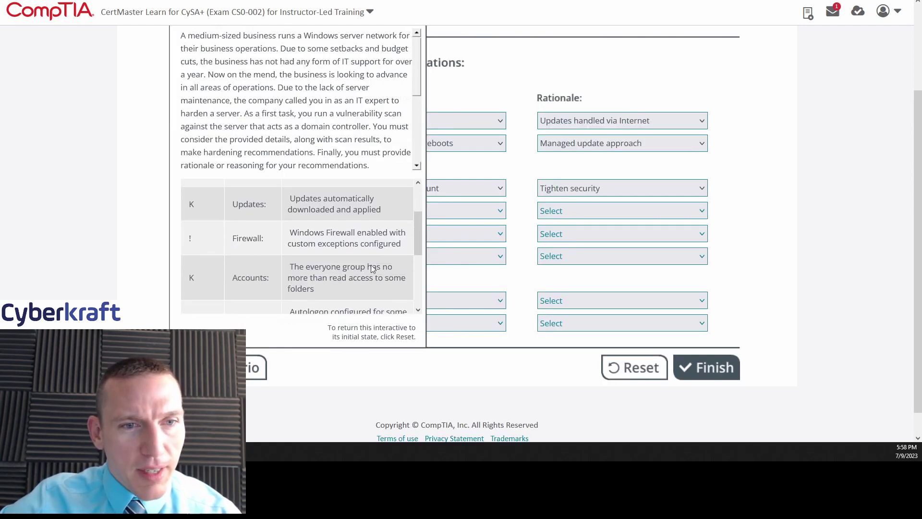
scroll(377, 267, "down", 3)
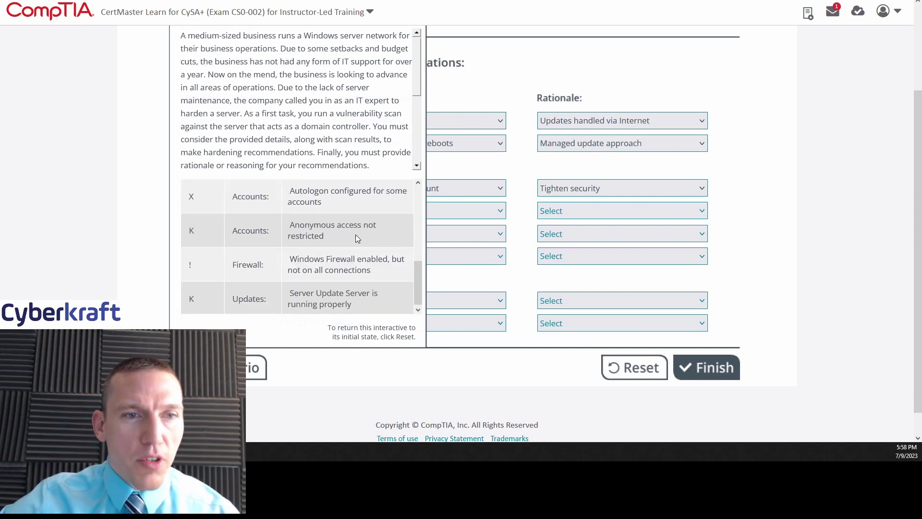
scroll(355, 211, "up", 3)
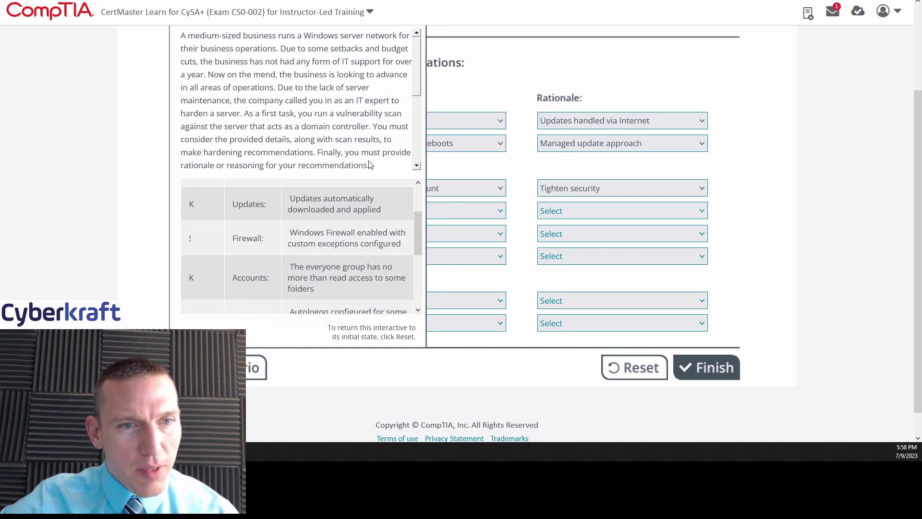
scroll(369, 163, "down", 3)
scroll(508, 115, "up", 1)
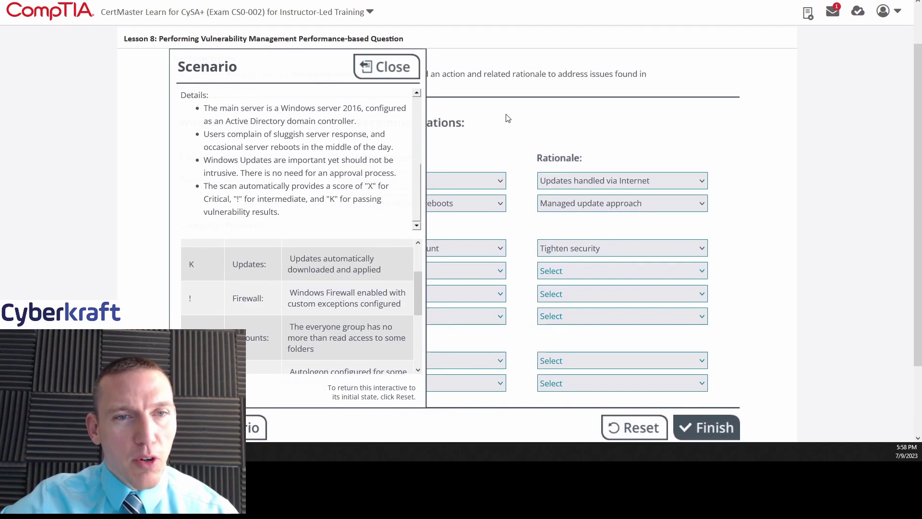
left_click(386, 67)
scroll(533, 159, "down", 1)
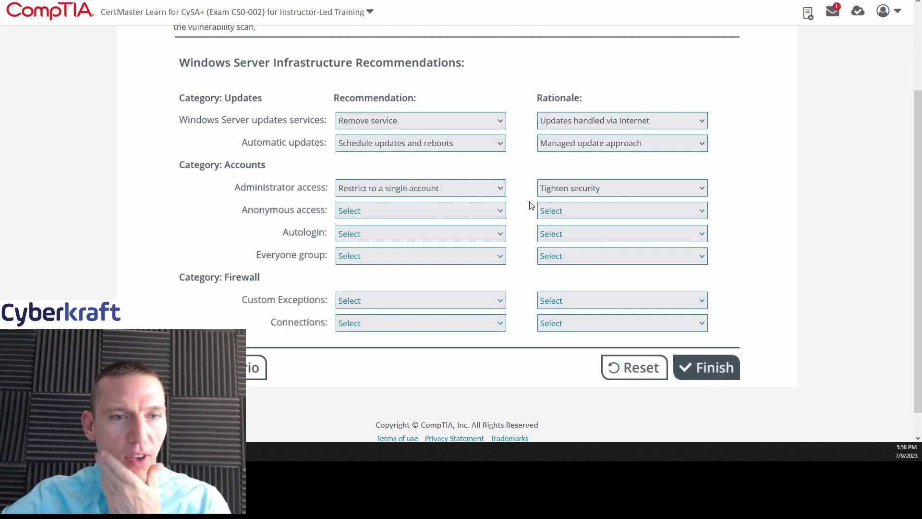
Set the Anonymous access recommendation to Remove IIS, and remove account and its rationale to Only authenticated users allowed.
left_click(456, 215)
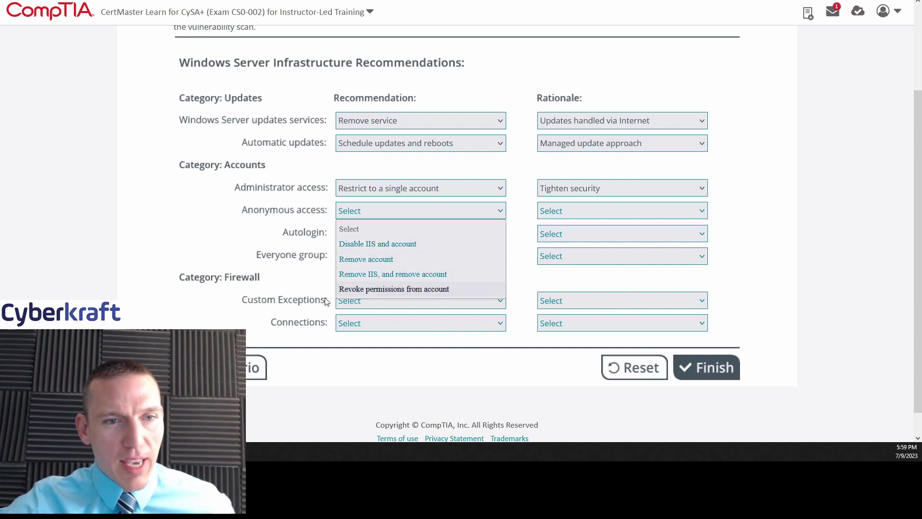
left_click(365, 275)
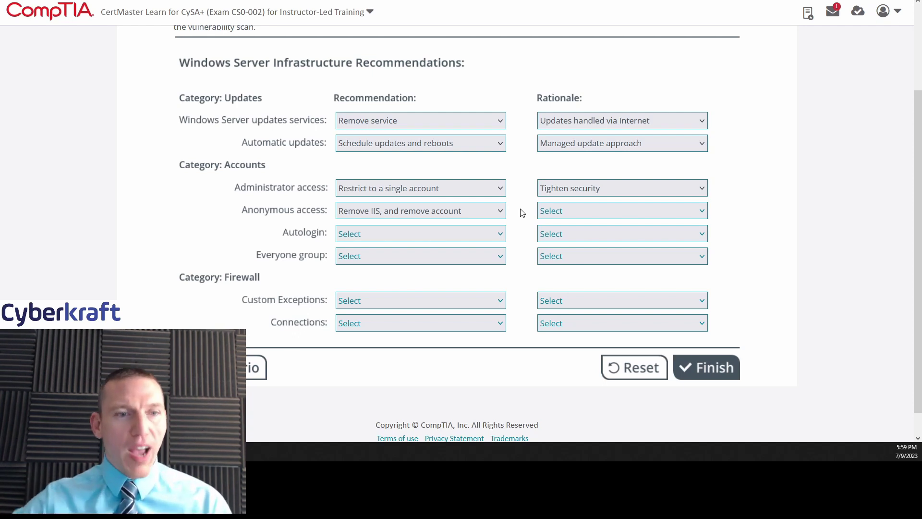
left_click(586, 212)
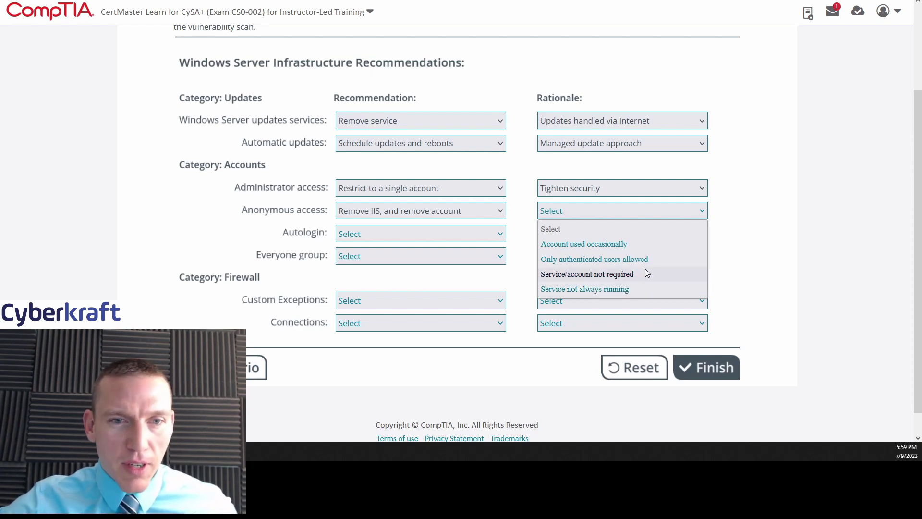
left_click(619, 260)
left_click(624, 216)
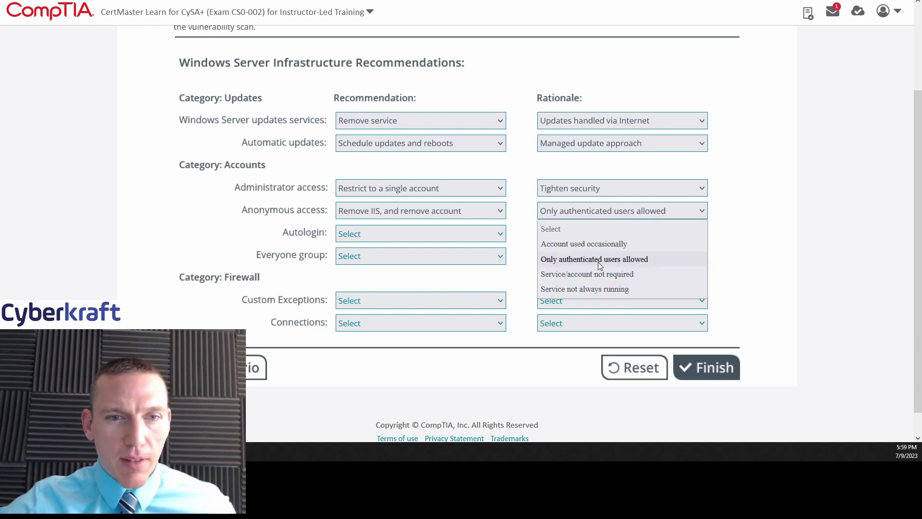
left_click(598, 261)
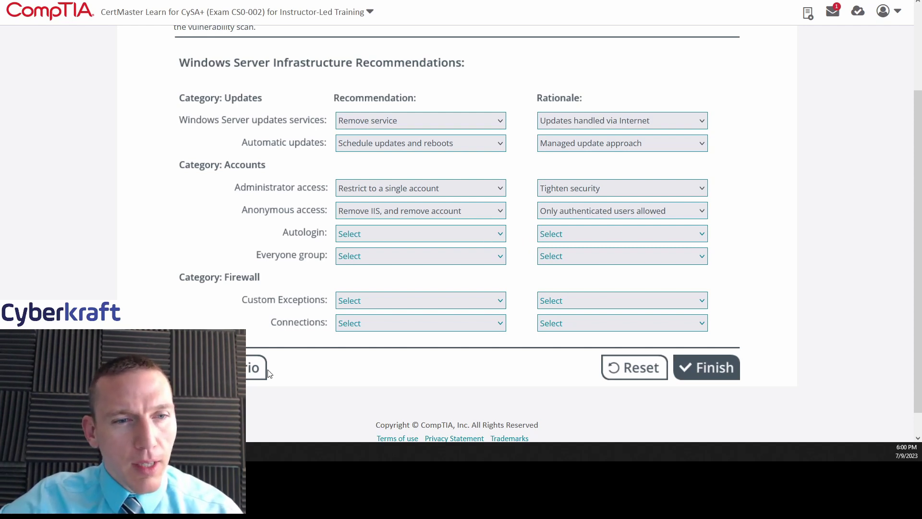
Reread the scenario's server details and the Accounts entries in the scan results, including autologon, and close the scenario.
left_click(255, 368)
scroll(361, 115, "down", 3)
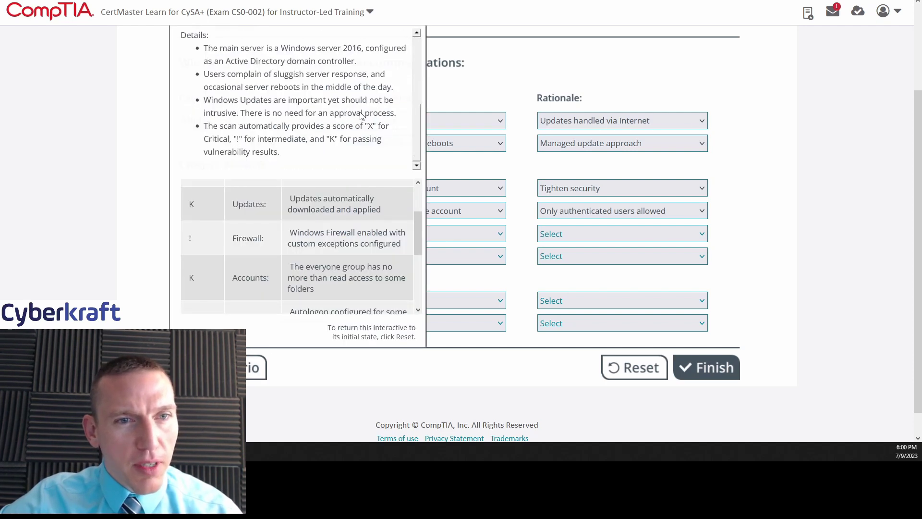
mouse_move(416, 131)
left_mouse_down()
mouse_move(419, 110)
mouse_move(417, 127)
left_mouse_up()
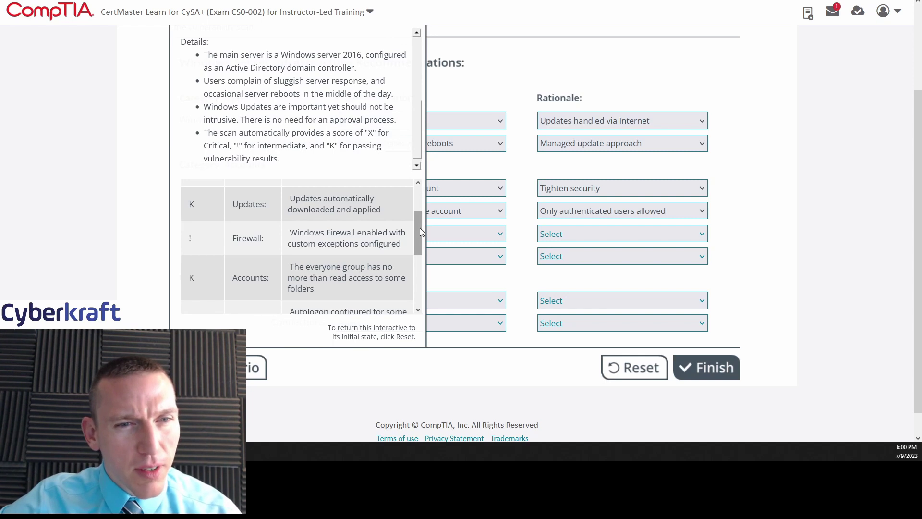
left_click_drag(420, 227, 413, 257)
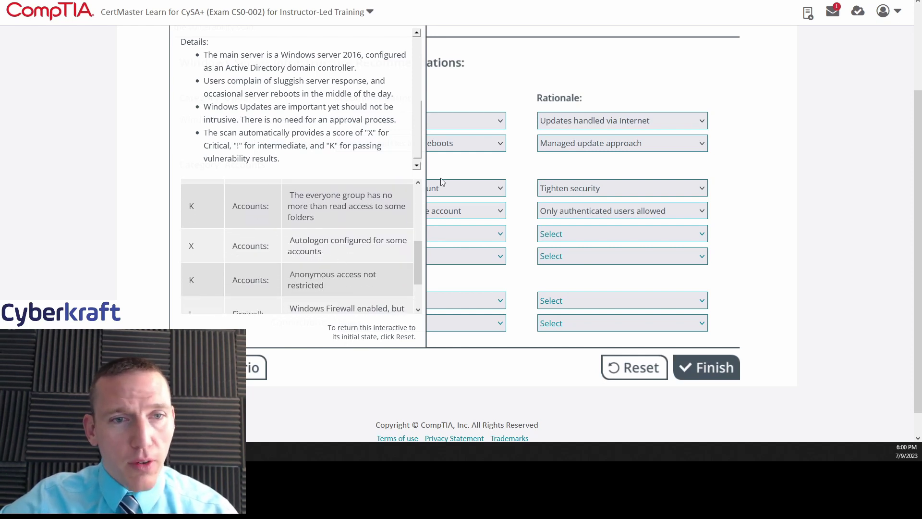
scroll(389, 140, "up", 5)
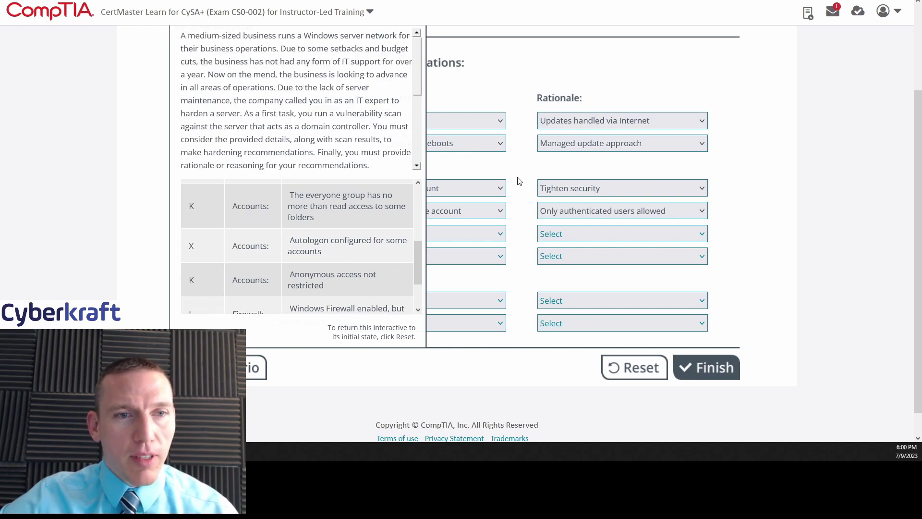
scroll(519, 181, "up", 2)
left_click(391, 66)
scroll(515, 226, "down", 1)
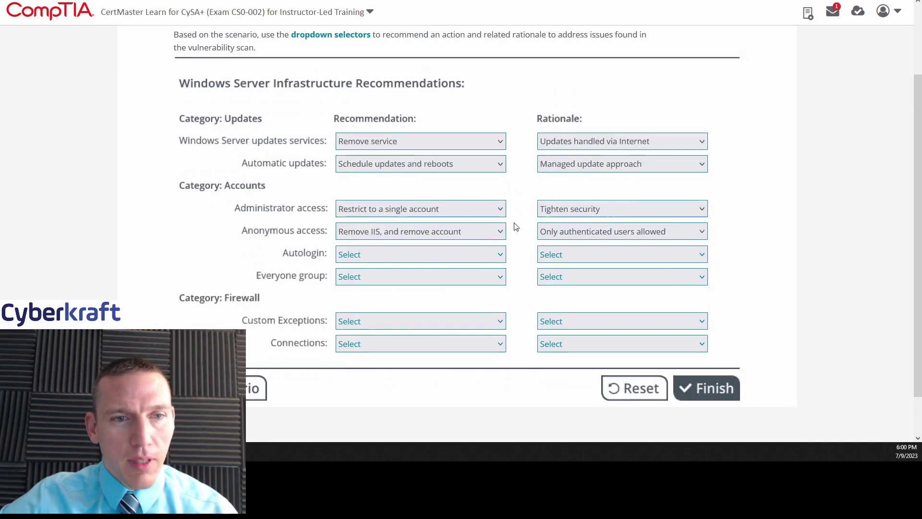
Set the Autologin recommendation to Disable using the registry and its rationale to Overall security risk.
scroll(516, 227, "down", 1)
left_click(477, 235)
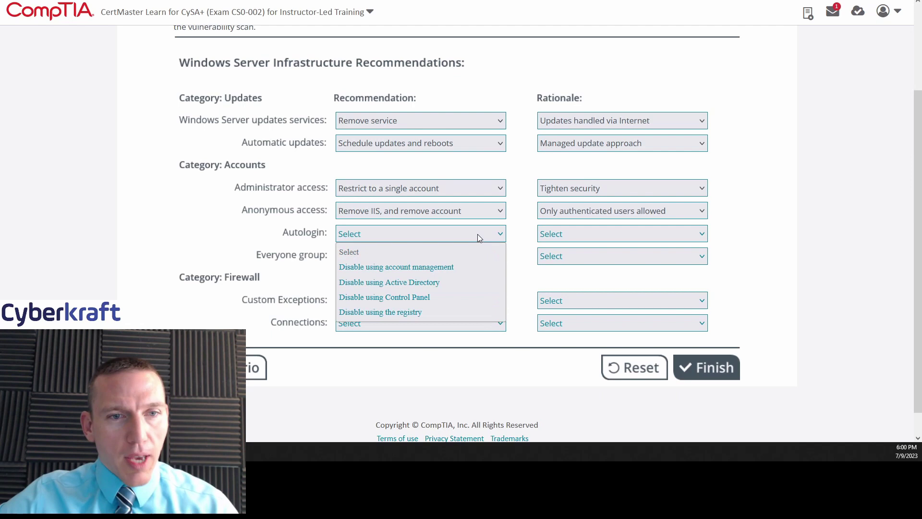
left_click(531, 233)
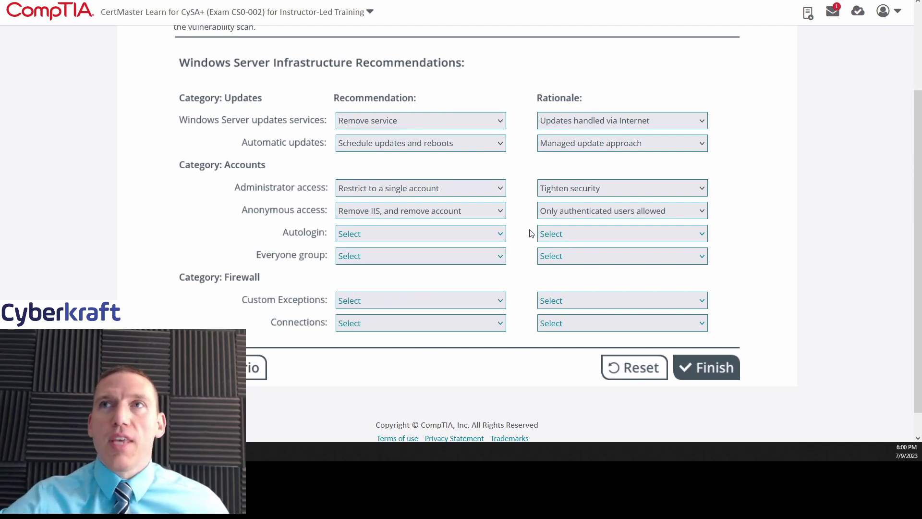
left_click(480, 238)
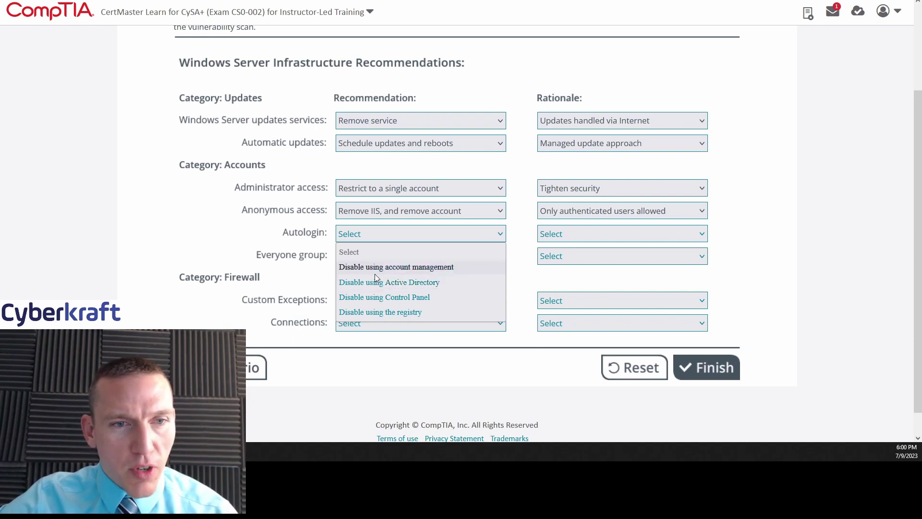
left_click(373, 312)
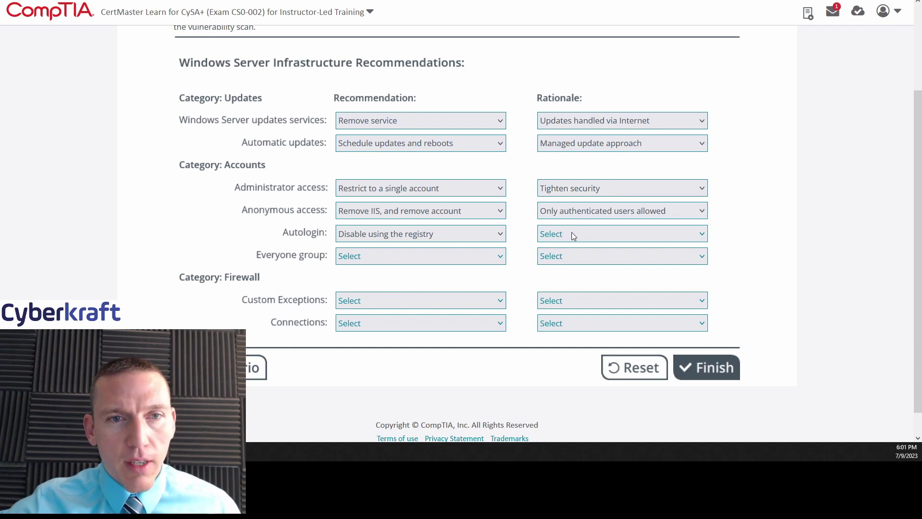
left_click(538, 237)
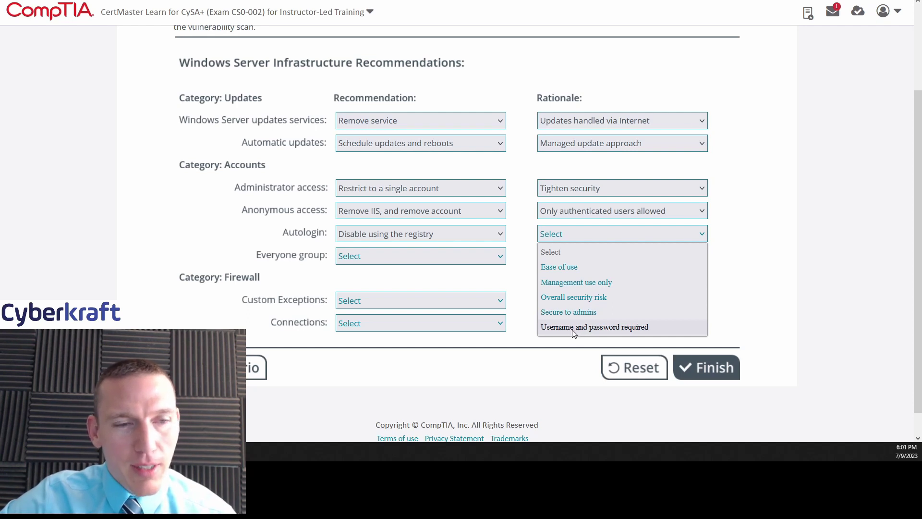
left_click(583, 300)
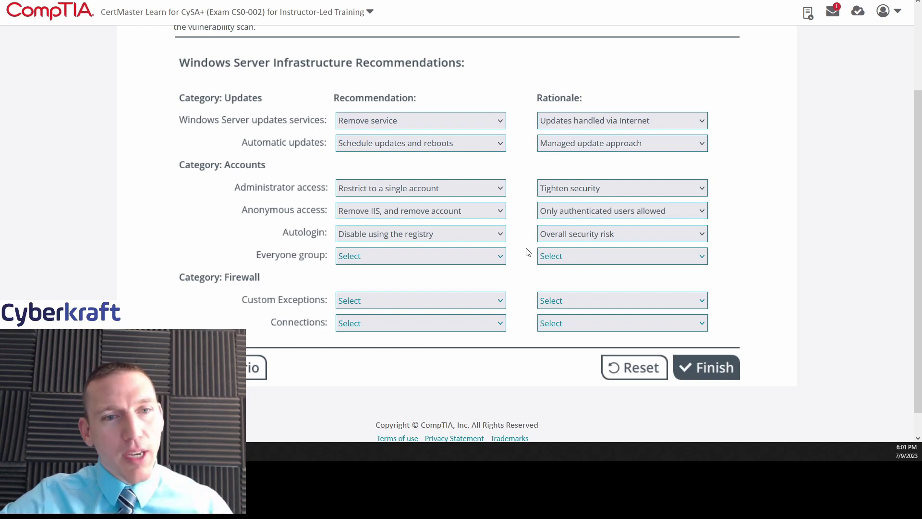
left_click(574, 233)
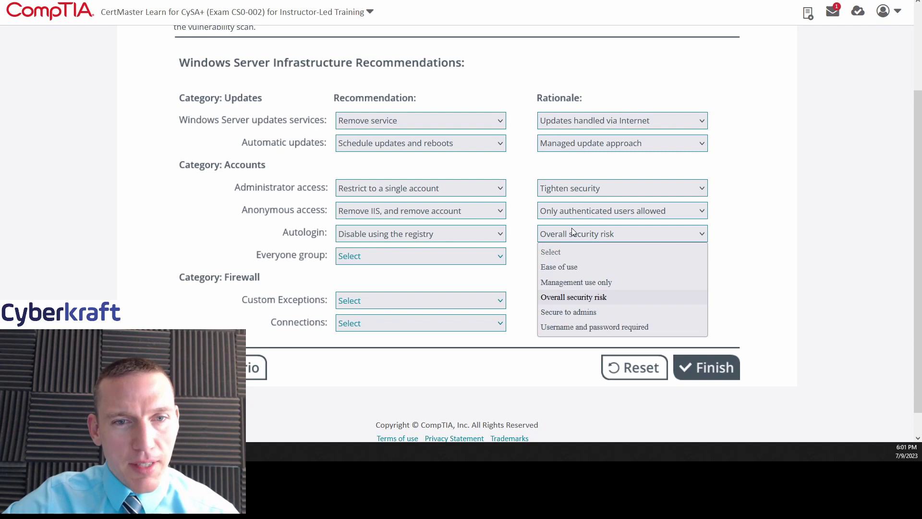
left_click(532, 233)
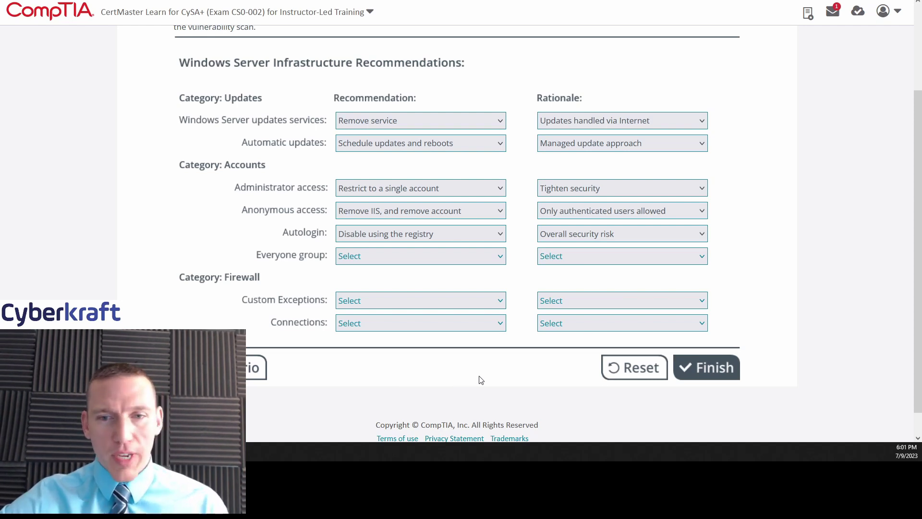
Set the Everyone group recommendation to Replace with authenticated users and its rationale to Access for users with credentials.
left_click(490, 260)
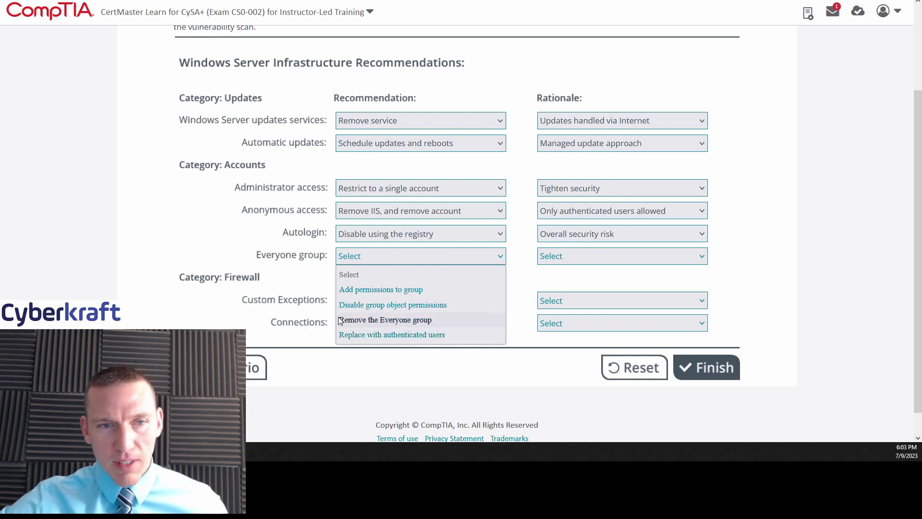
left_click(395, 334)
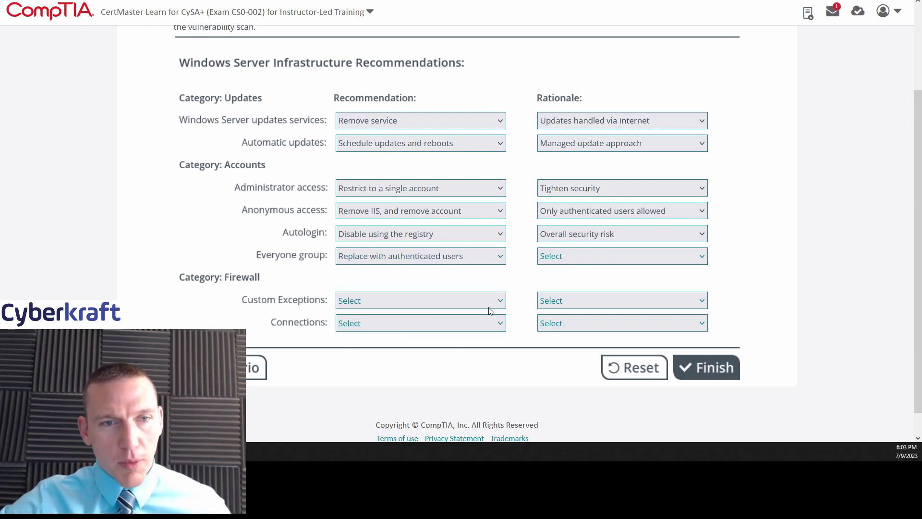
left_click(550, 262)
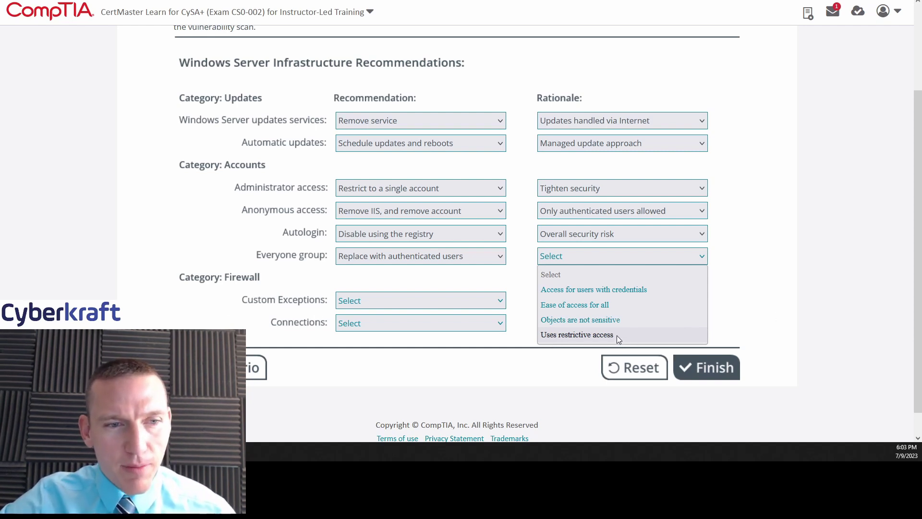
left_click(607, 291)
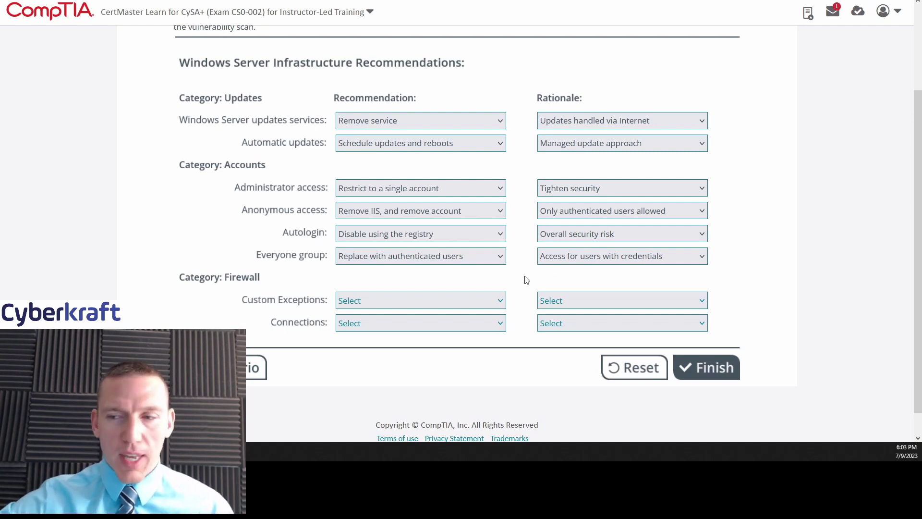
scroll(527, 280, "up", 1)
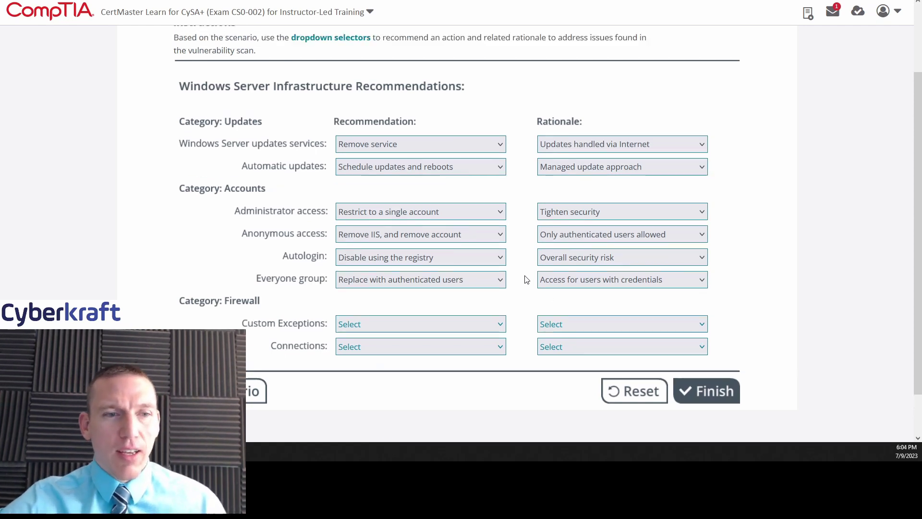
scroll(527, 280, "down", 1)
left_click(572, 260)
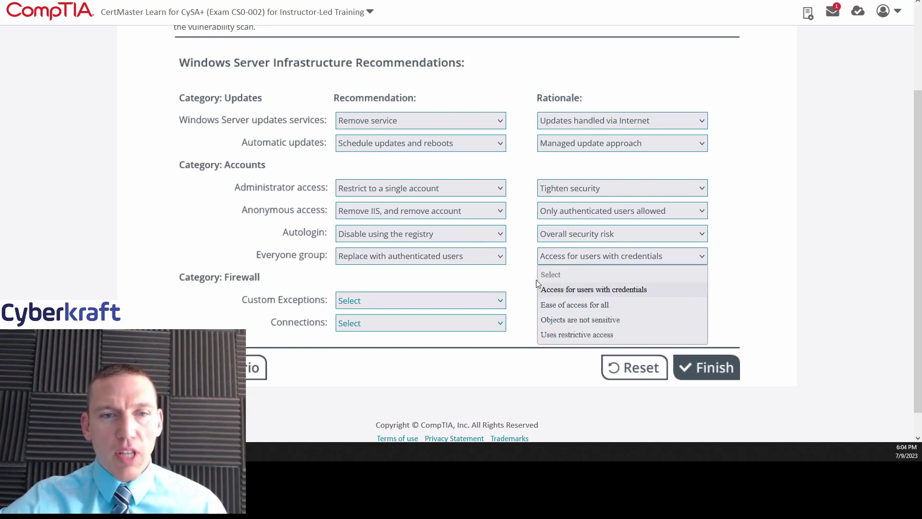
left_click(499, 256)
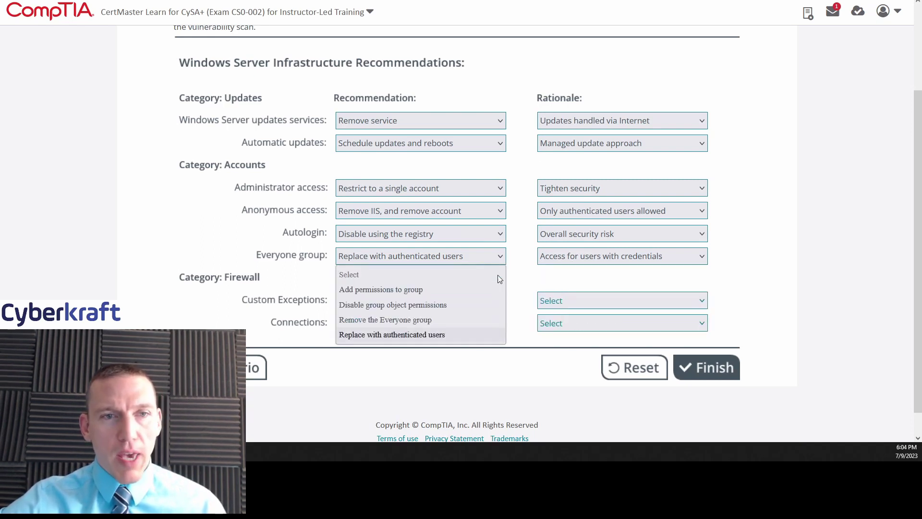
left_click(527, 262)
Reread the scenario's server details and the scan results, focusing on the Firewall entry about custom exceptions, and close the scenario.
scroll(528, 262, "down", 1)
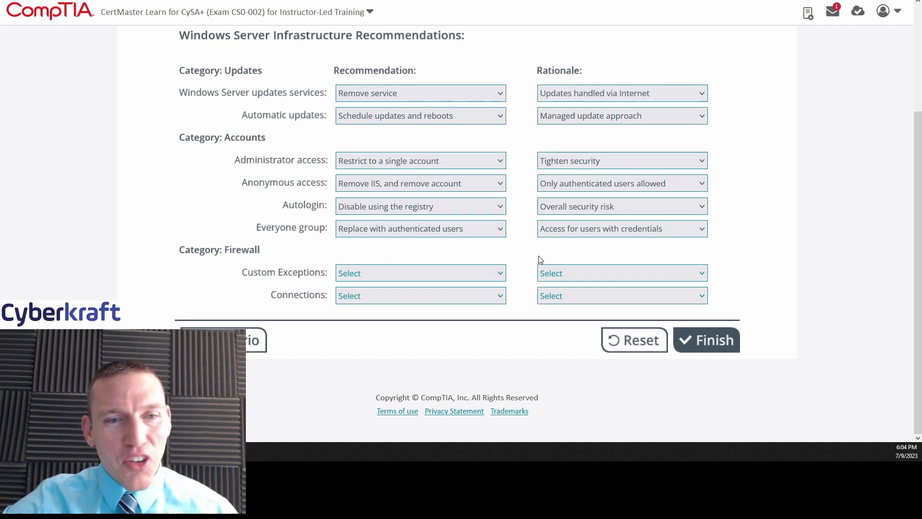
scroll(533, 259, "up", 1)
scroll(517, 269, "down", 1)
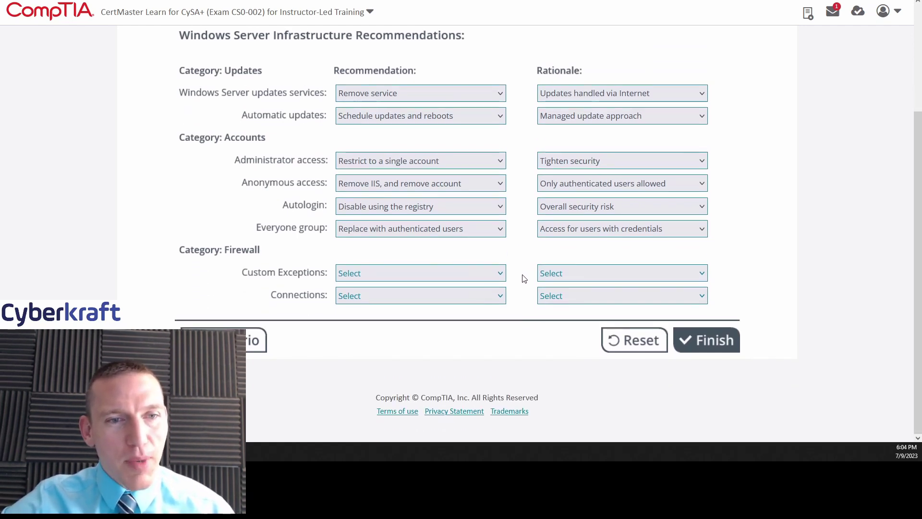
left_click(256, 341)
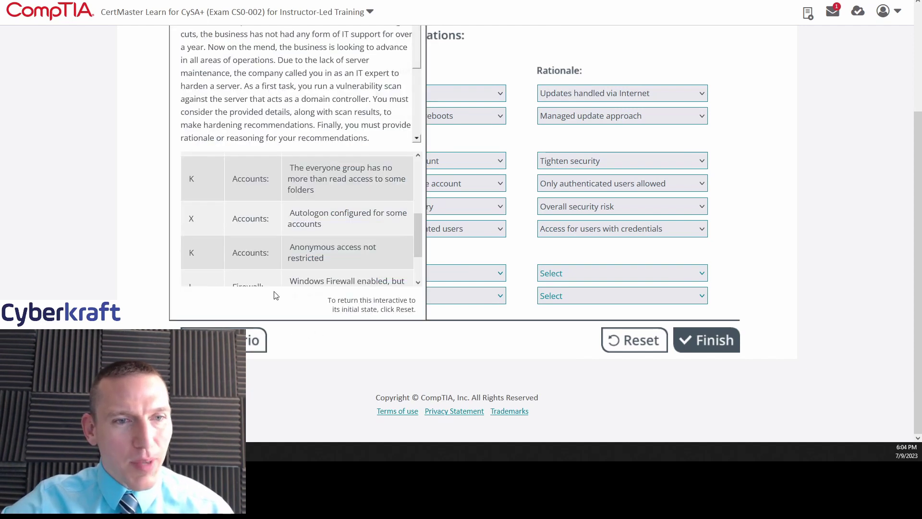
scroll(379, 187, "up", 1)
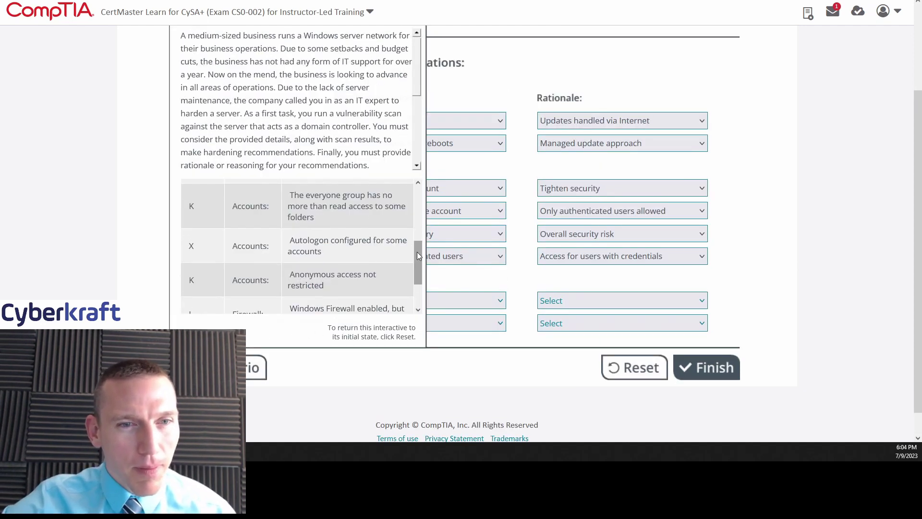
left_click_drag(417, 252, 369, 274)
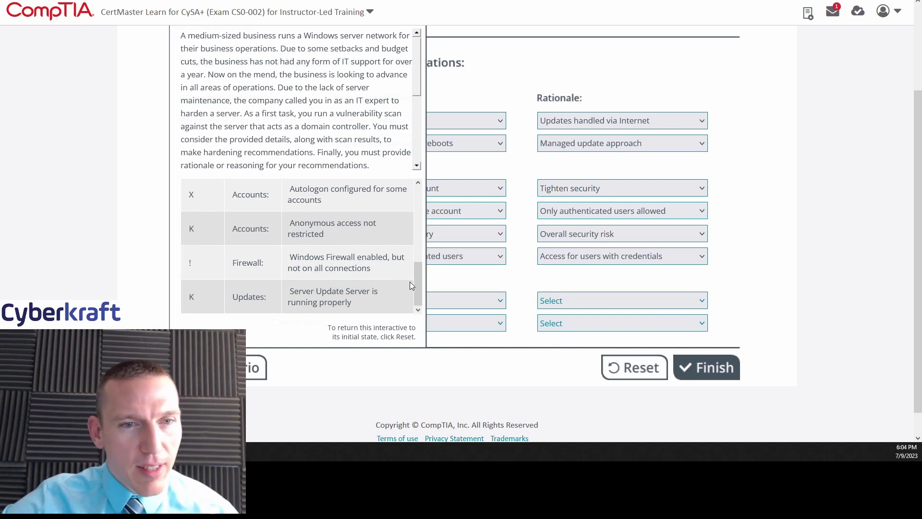
left_click_drag(422, 85, 423, 156)
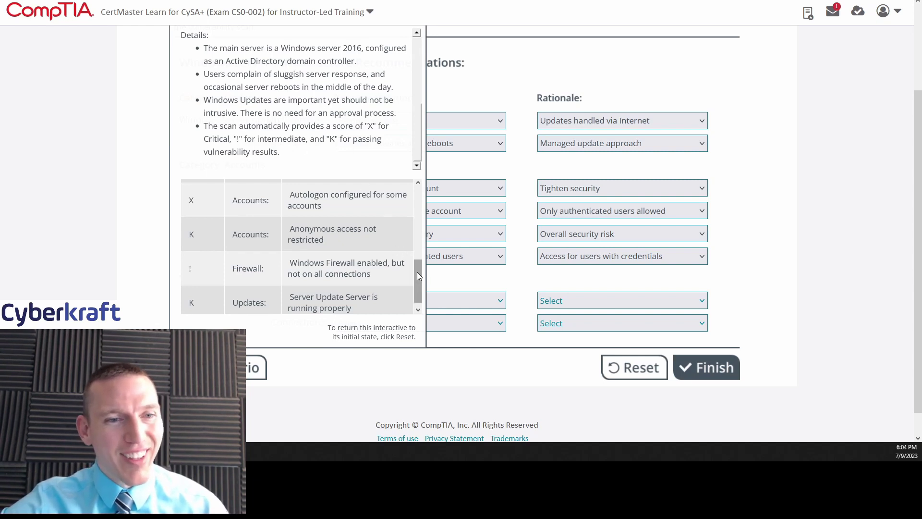
left_click_drag(417, 271, 425, 211)
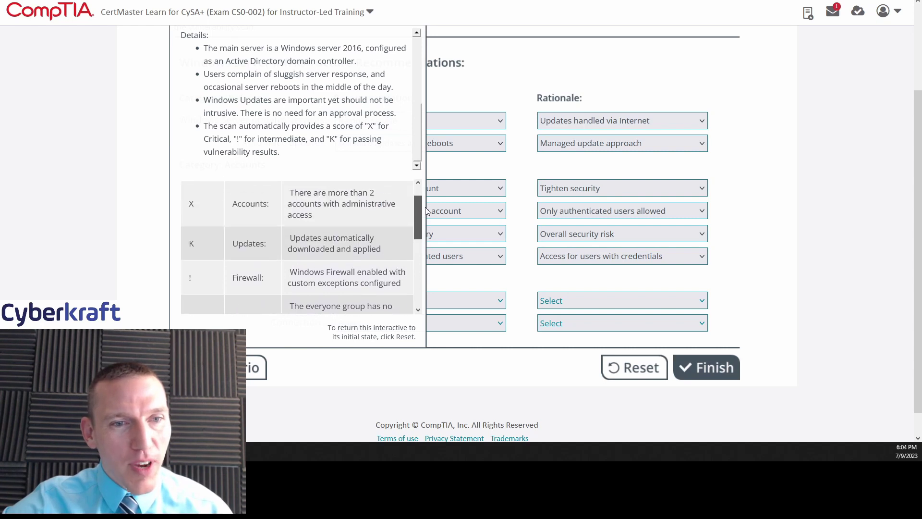
scroll(365, 256, "down", 1)
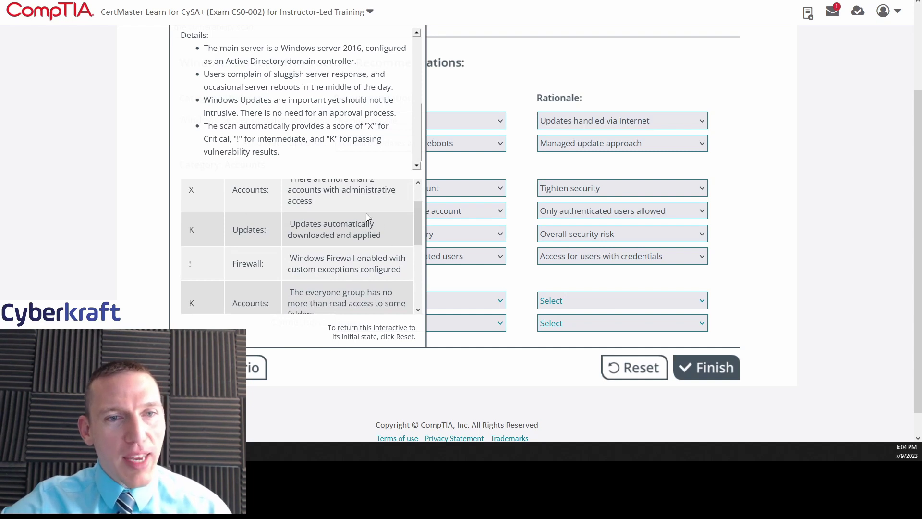
mouse_move(415, 215)
left_mouse_down()
mouse_move(416, 202)
mouse_move(410, 280)
mouse_move(415, 204)
left_mouse_up()
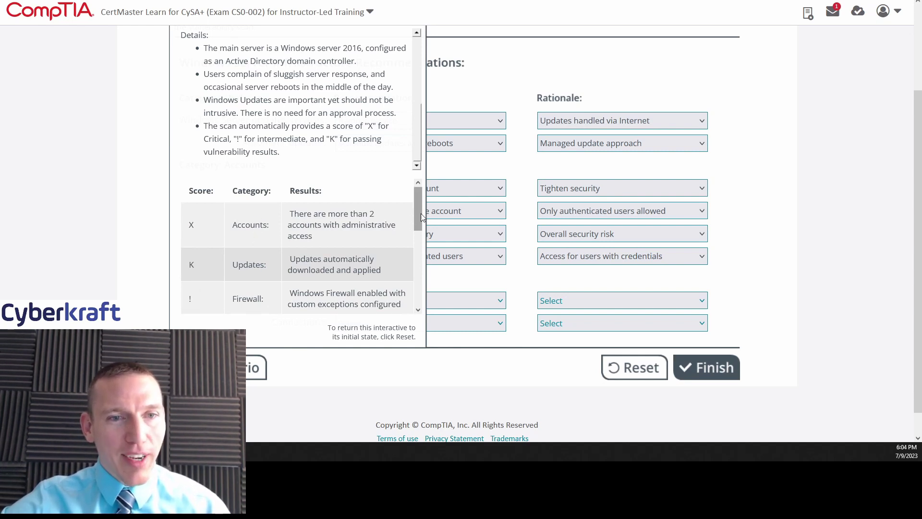
left_click_drag(418, 205, 419, 218)
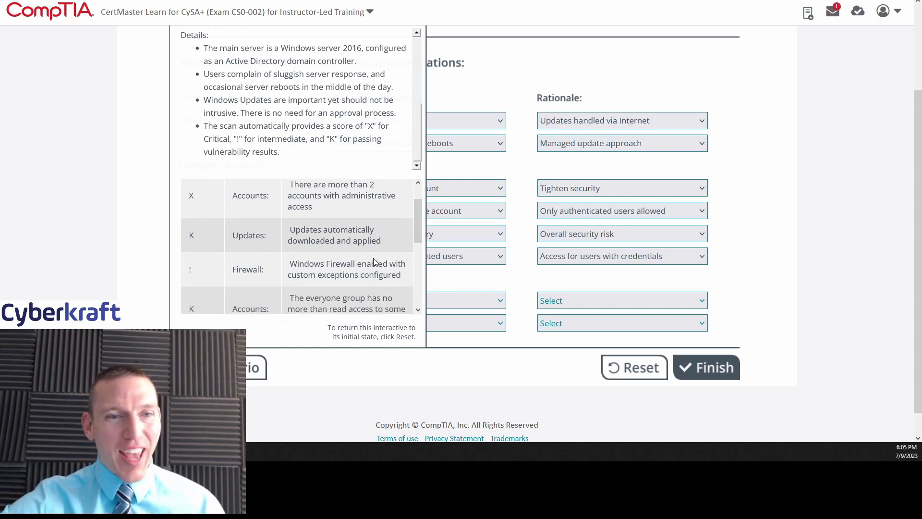
left_click_drag(416, 220, 434, 208)
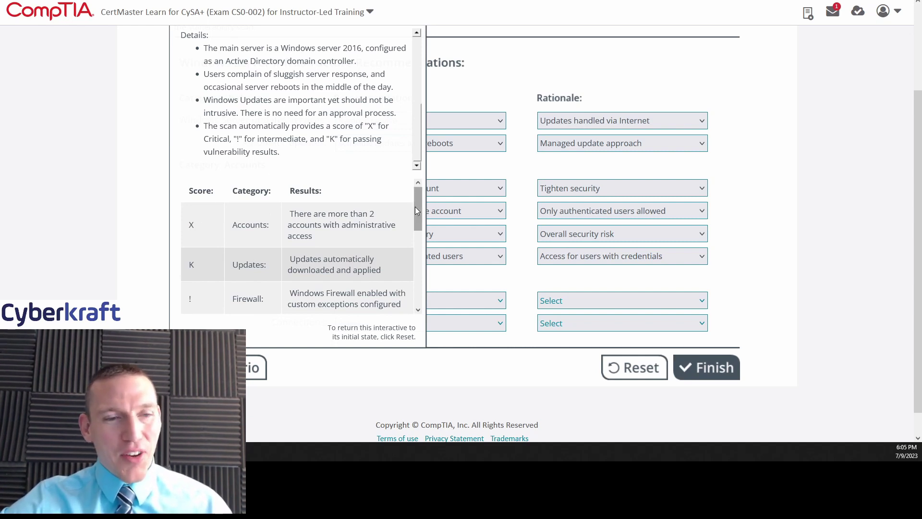
left_click_drag(416, 211, 426, 229)
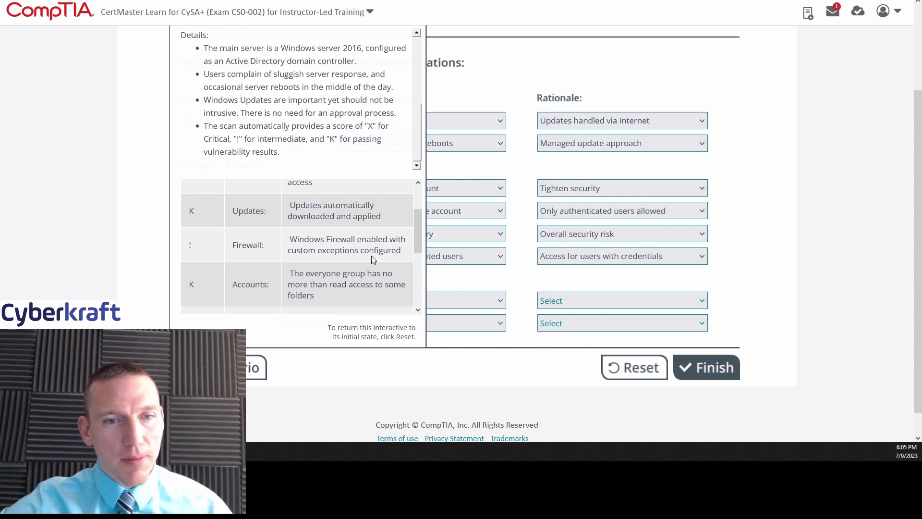
scroll(416, 232, "up", 1)
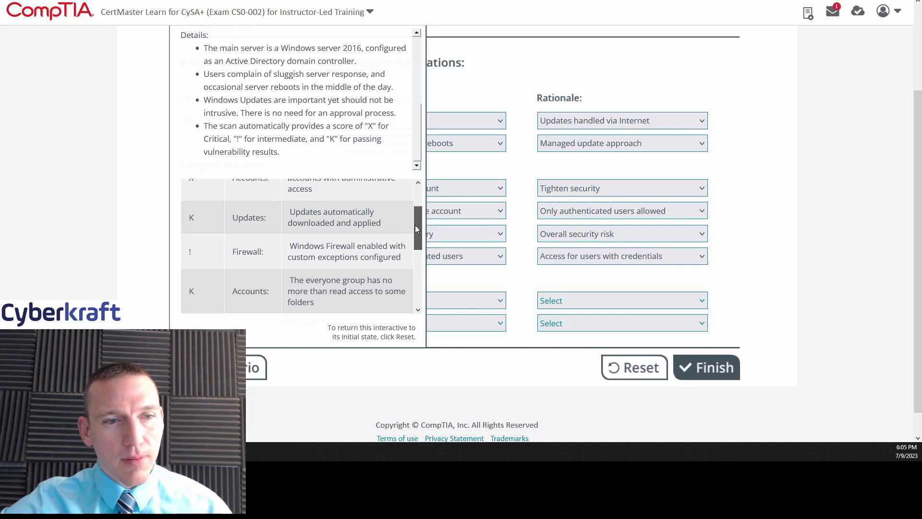
scroll(415, 224, "down", 1)
scroll(524, 144, "up", 1)
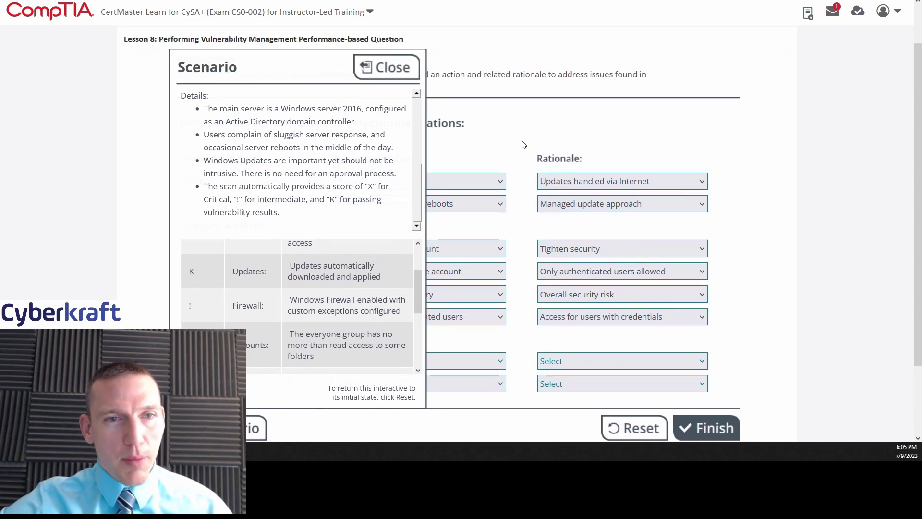
left_click(406, 78)
Set the Custom Exceptions recommendation to Verify all exceptions and its rationale to System stability.
scroll(527, 148, "down", 1)
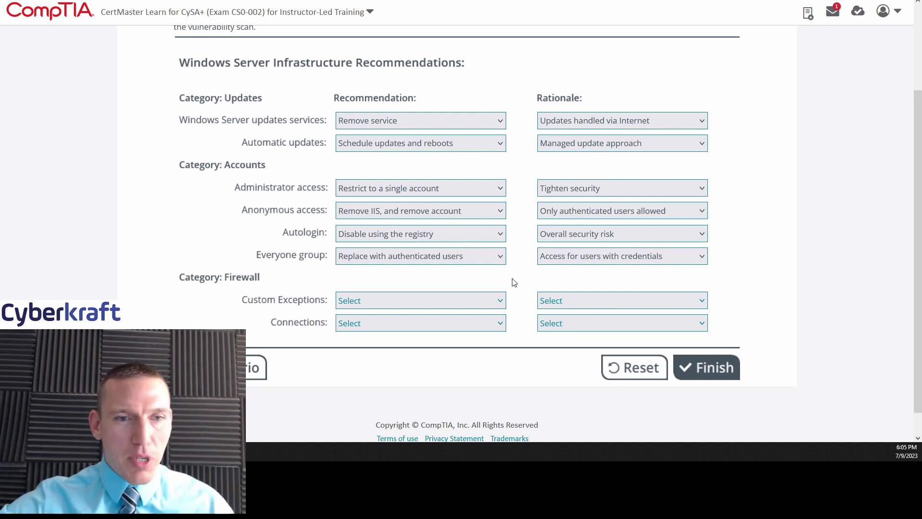
left_click(493, 301)
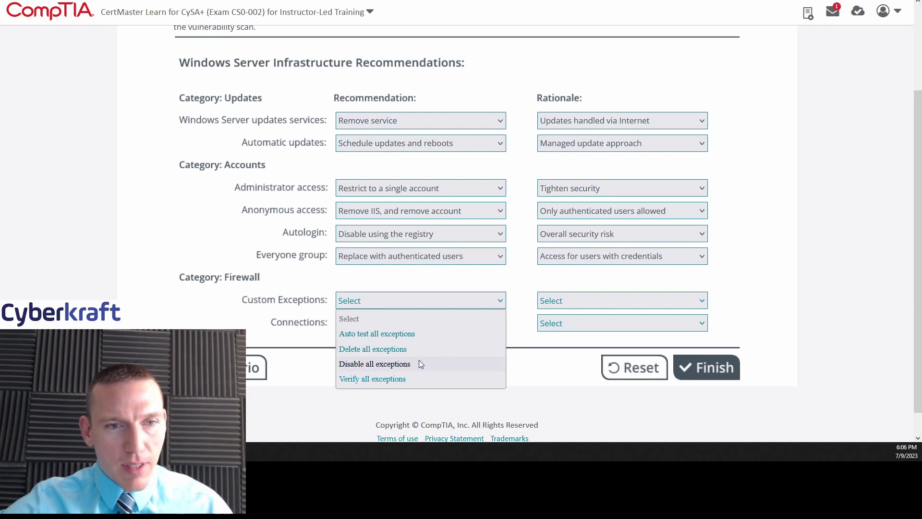
left_click(392, 379)
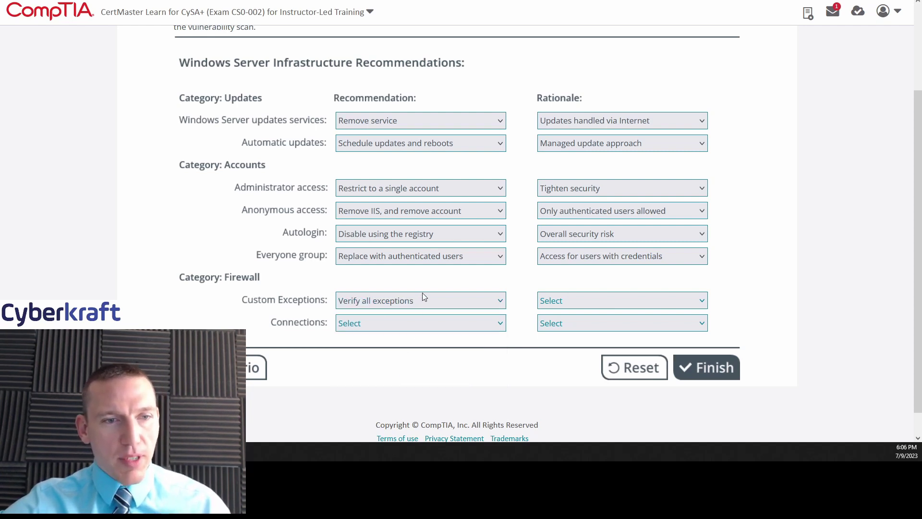
left_click(552, 301)
left_click(528, 298)
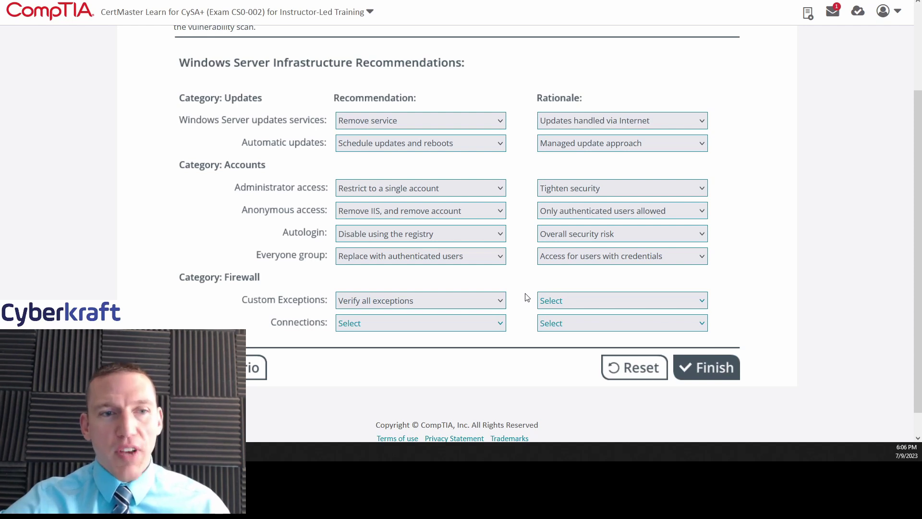
left_click(560, 302)
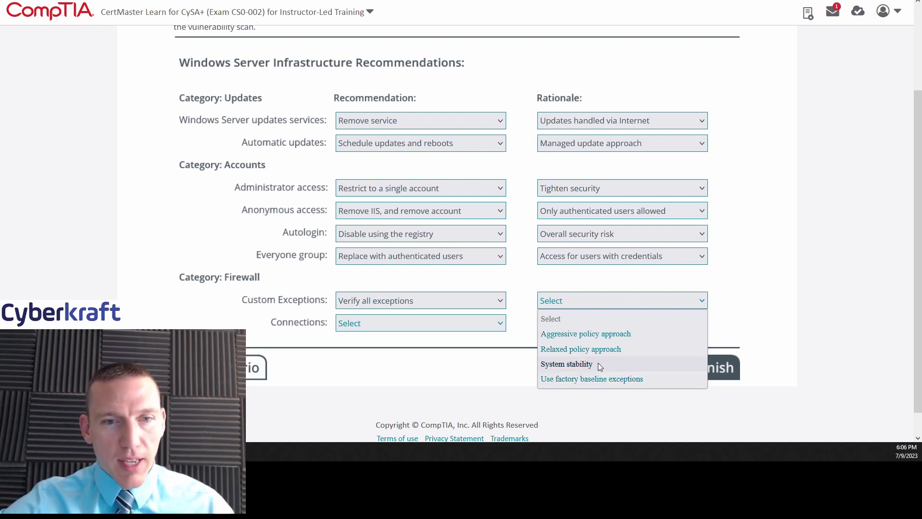
left_click(574, 365)
Check the Connections recommendation options, reread the Firewall entries in the scenario's scan results, and close the scenario.
scroll(523, 299, "down", 1)
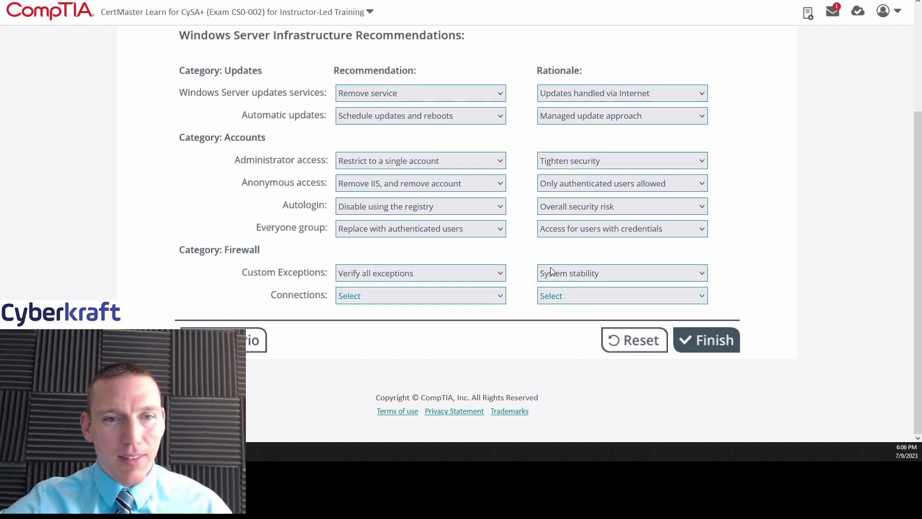
left_click(484, 297)
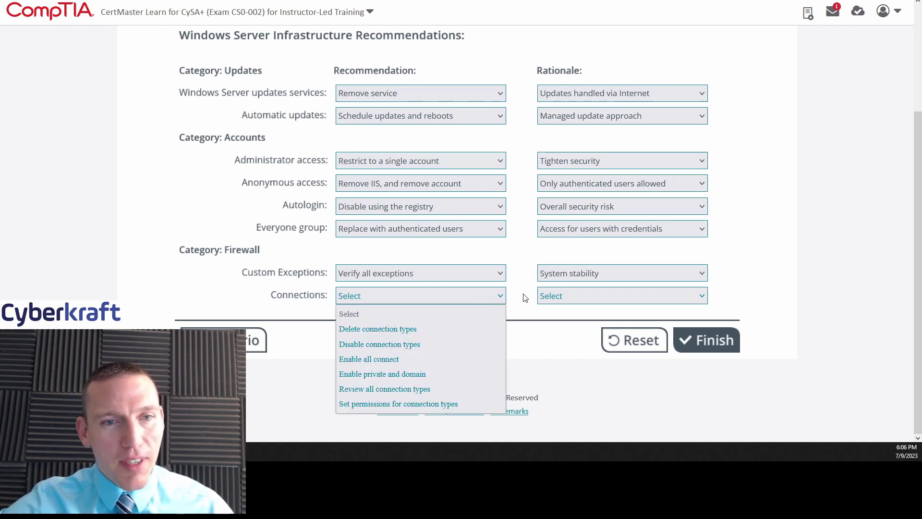
left_click(523, 298)
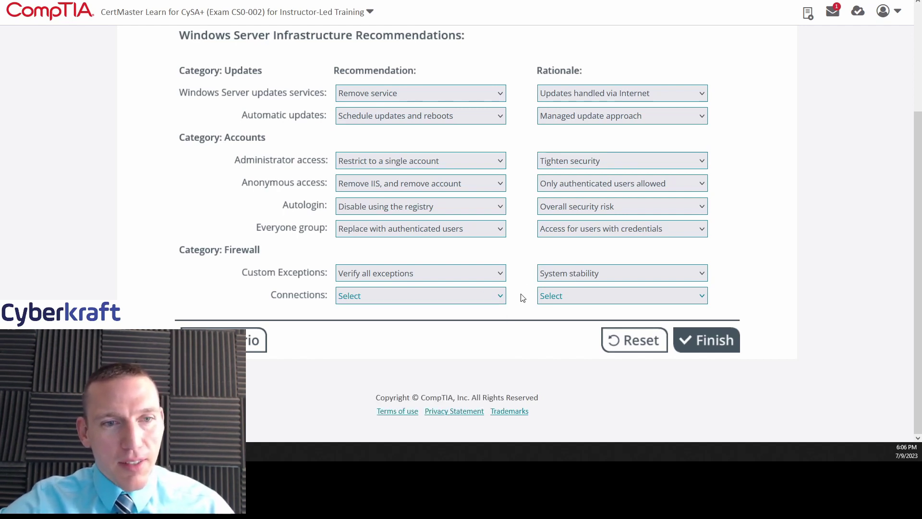
left_click(260, 340)
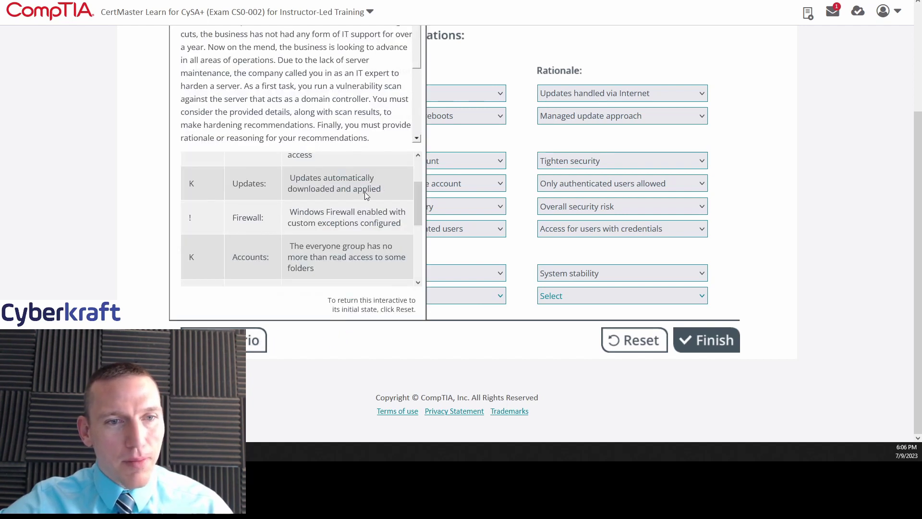
scroll(365, 192, "down", 3)
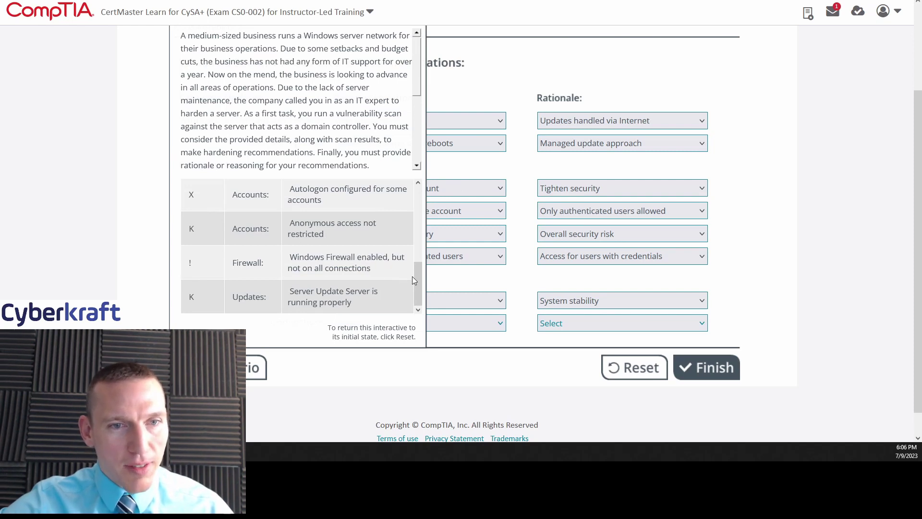
left_click_drag(417, 278, 417, 232)
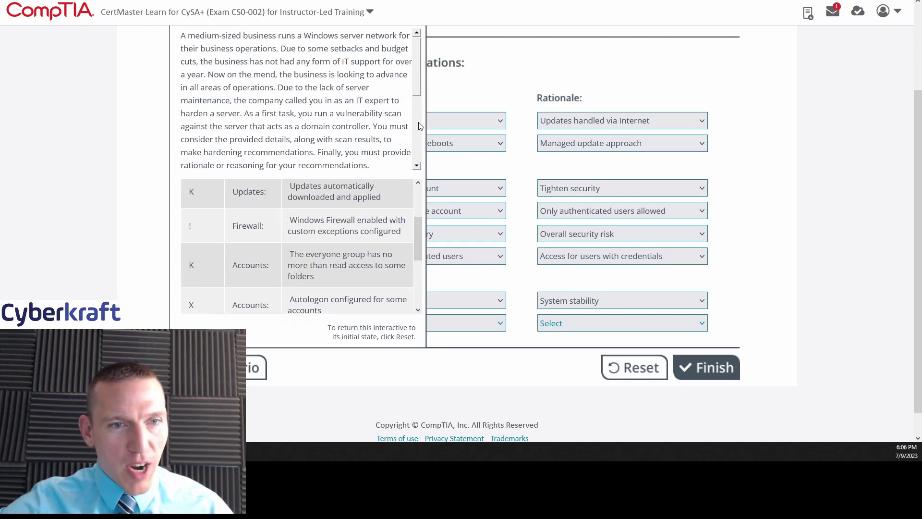
scroll(474, 103, "up", 2)
left_click(512, 157)
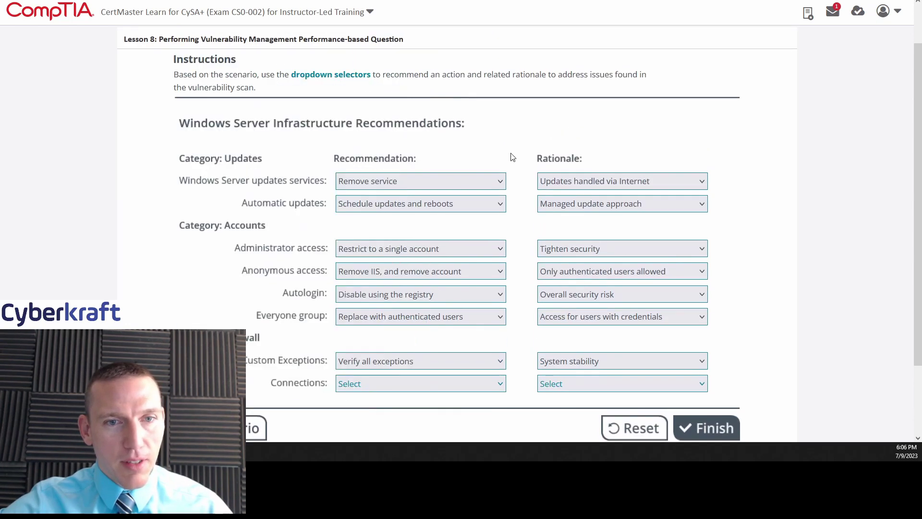
Set the Connections recommendation to Review all connection types and its rationale to Secures protection for all types.
scroll(513, 157, "down", 2)
left_click(471, 324)
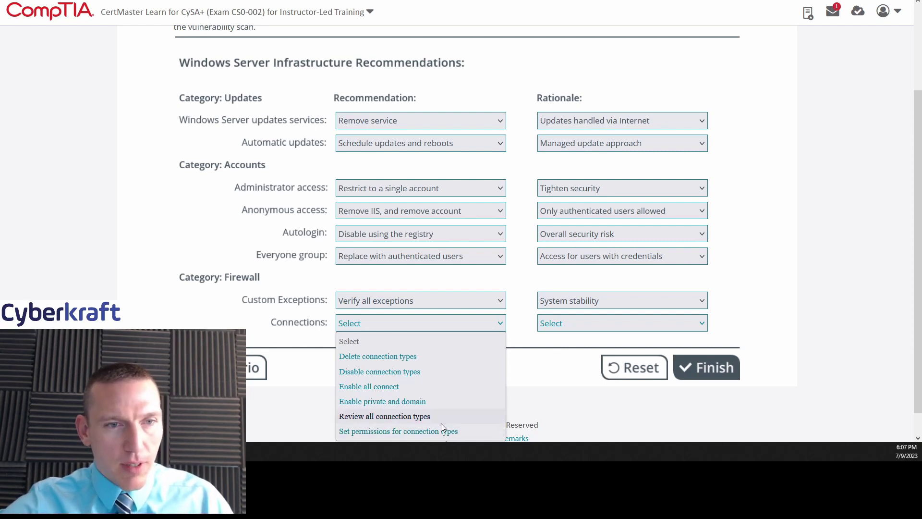
left_click(310, 338)
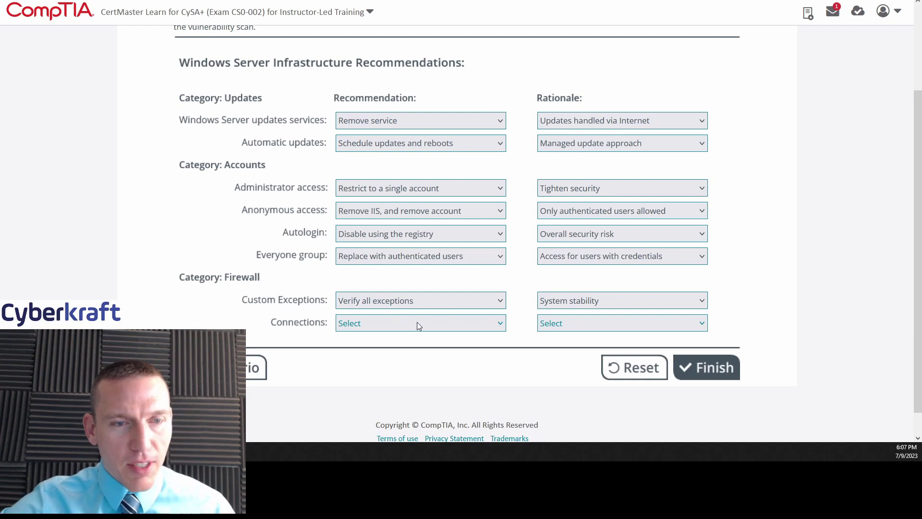
left_click(364, 321)
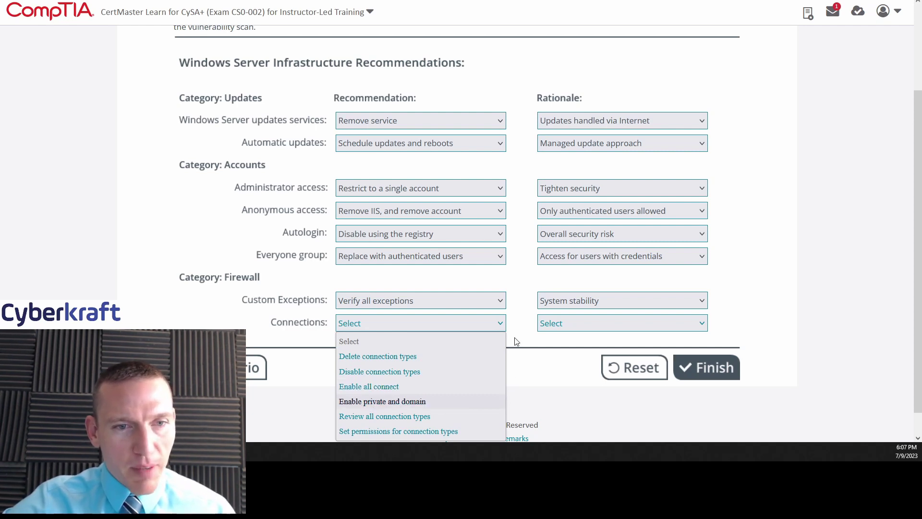
left_click(419, 416)
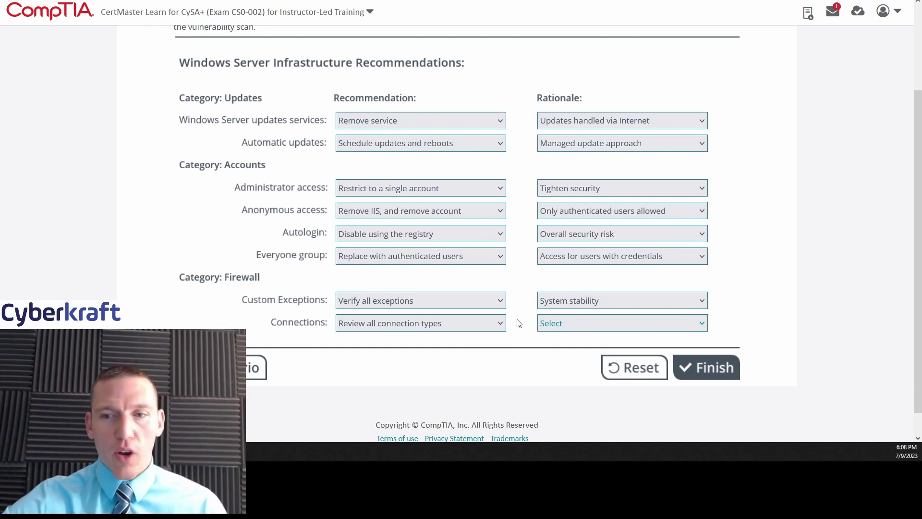
left_click(559, 327)
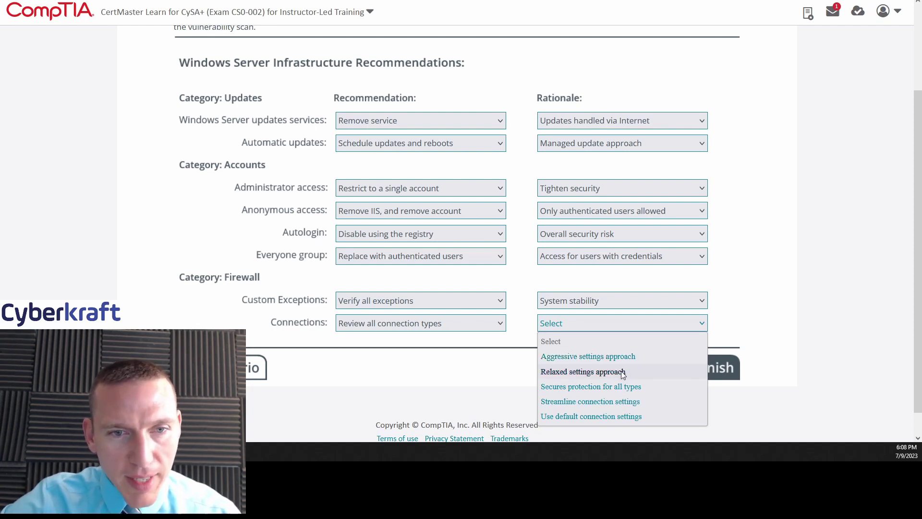
left_click(585, 390)
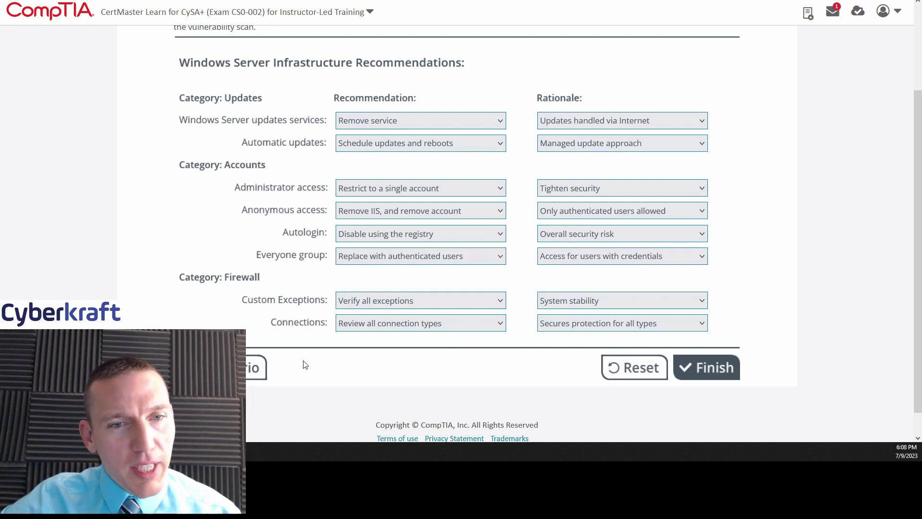
Recheck the Connections rationale options, reread the account and Firewall entries in the scenario's scan results, and close the scenario.
left_click(570, 323)
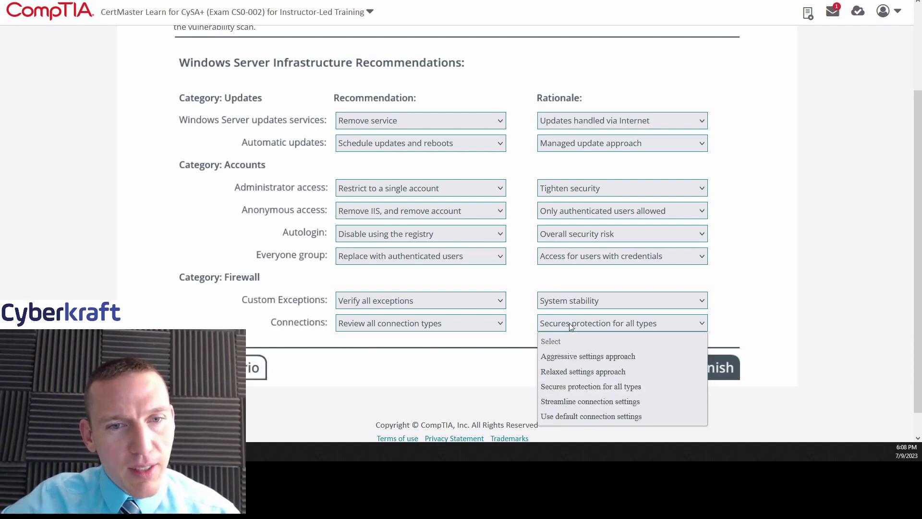
left_click(526, 328)
left_click(262, 372)
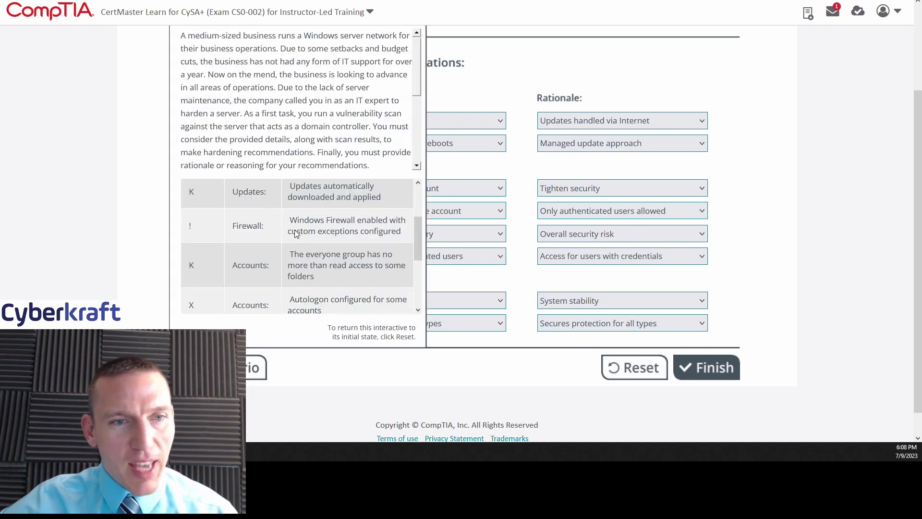
scroll(380, 243, "down", 3)
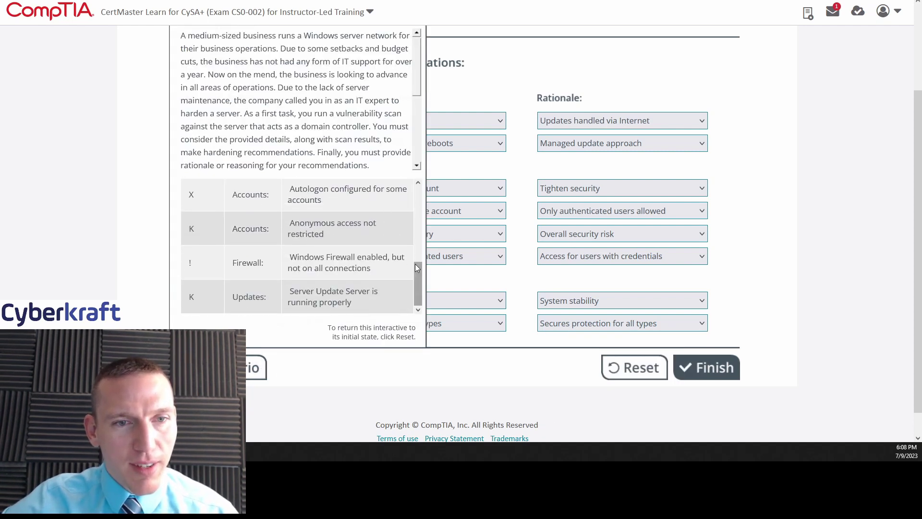
left_click_drag(415, 263, 417, 249)
left_click_drag(416, 73, 417, 72)
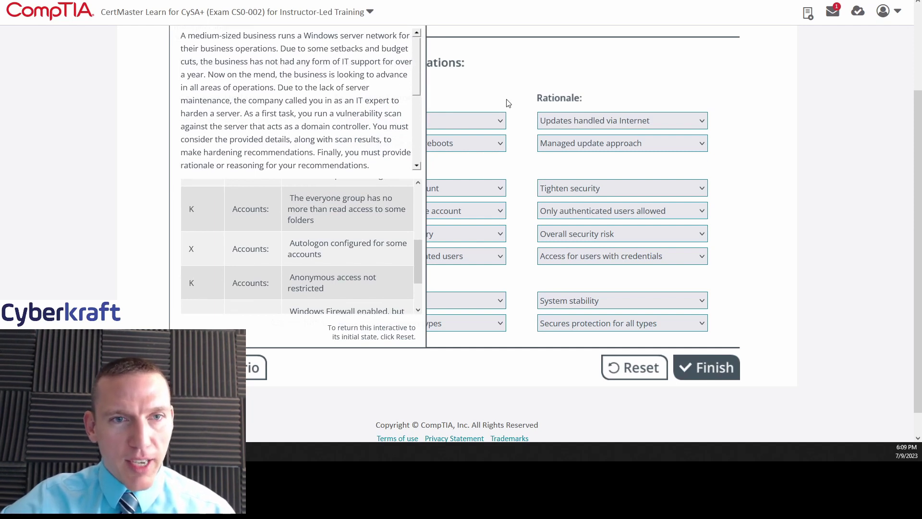
scroll(514, 116, "up", 2)
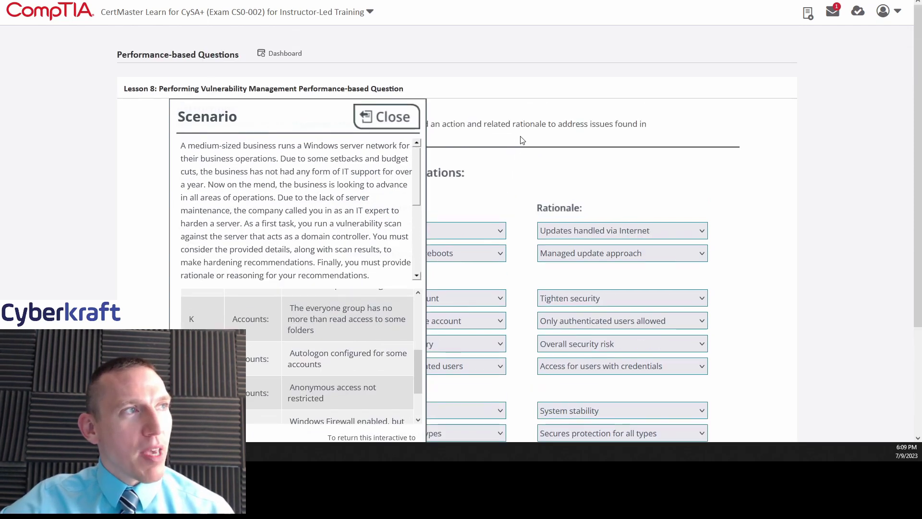
key("Escape")
scroll(516, 216, "down", 3)
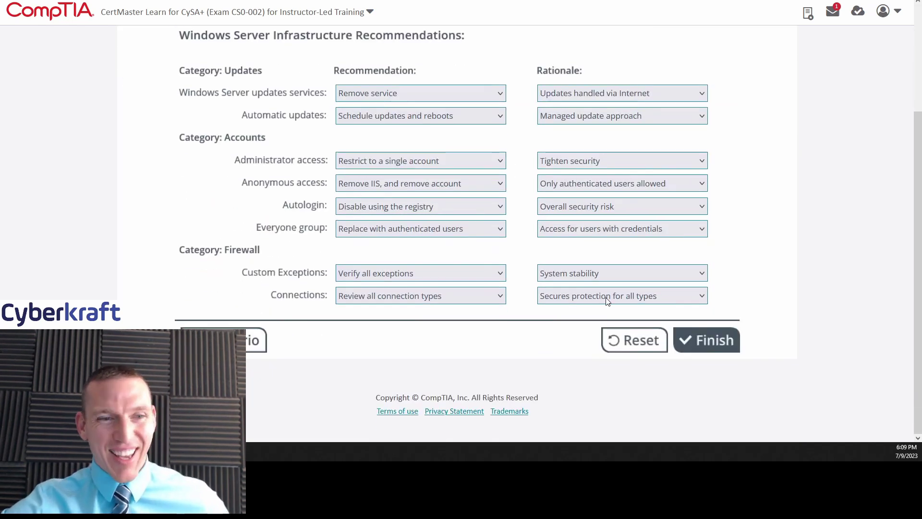
Review all chosen recommendations and rationales for Updates, Accounts and Firewall, and submit the question for grading.
scroll(542, 301, "up", 1)
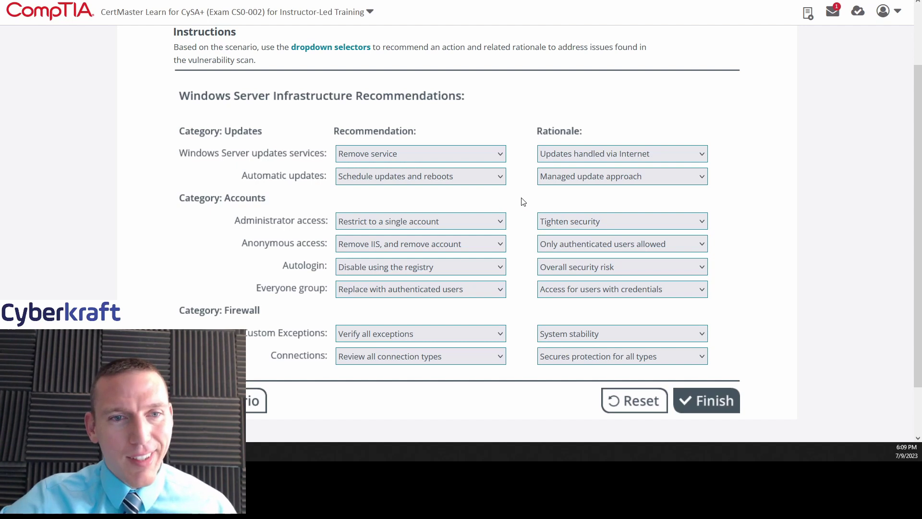
scroll(523, 202, "down", 2)
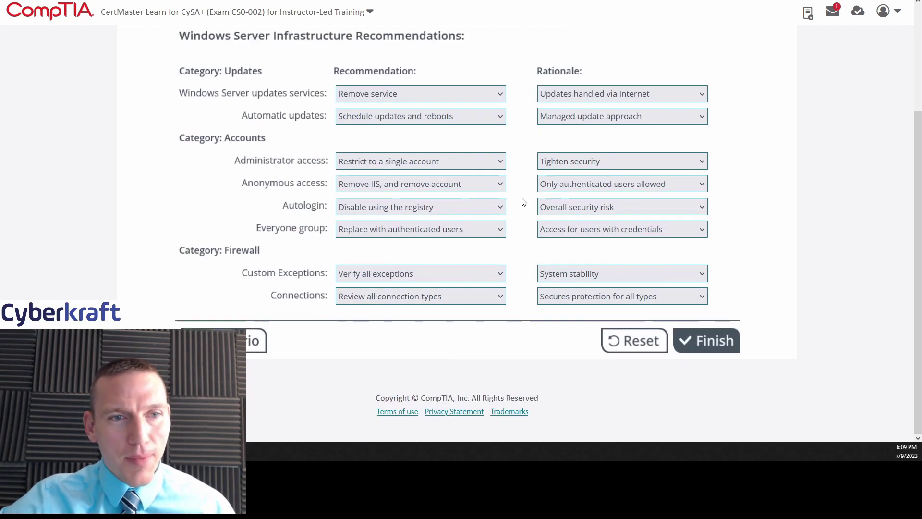
scroll(525, 202, "up", 2)
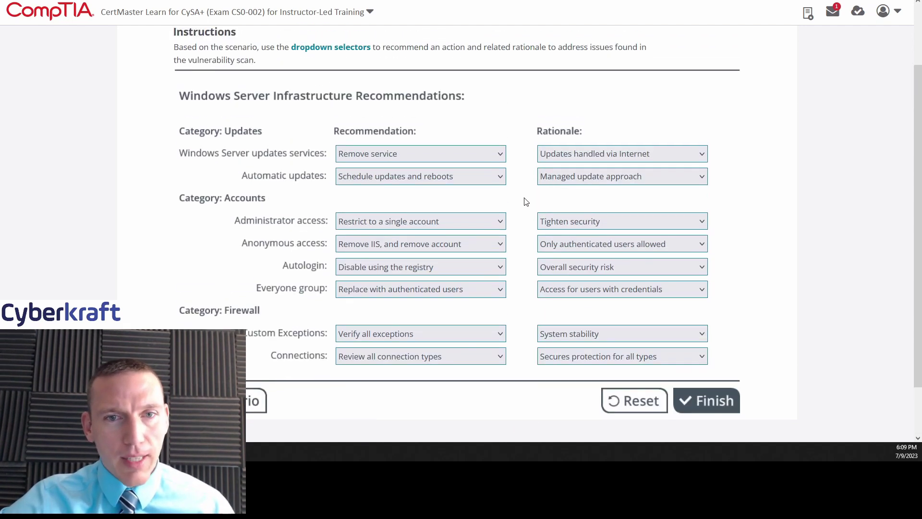
left_click(719, 403)
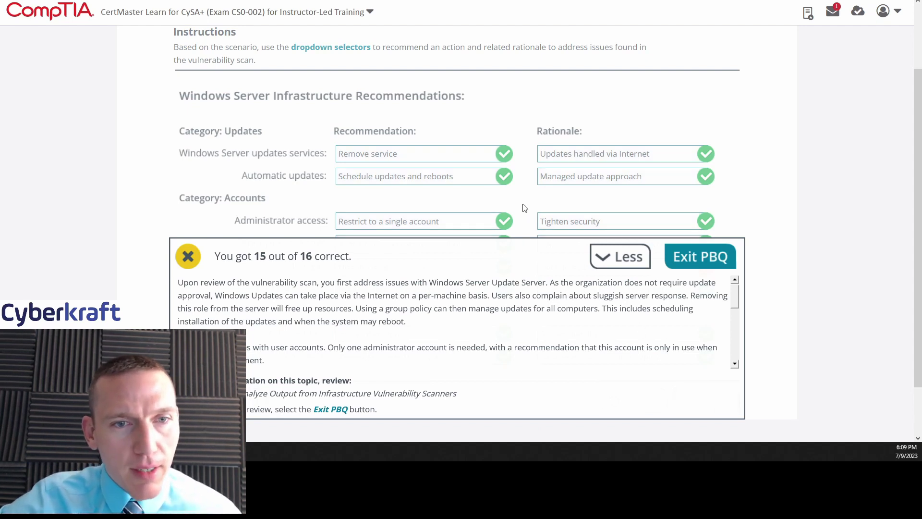
Check the graded answers and read the feedback explanation on server updates, administrator access, anonymous access and autologin.
left_click(621, 257)
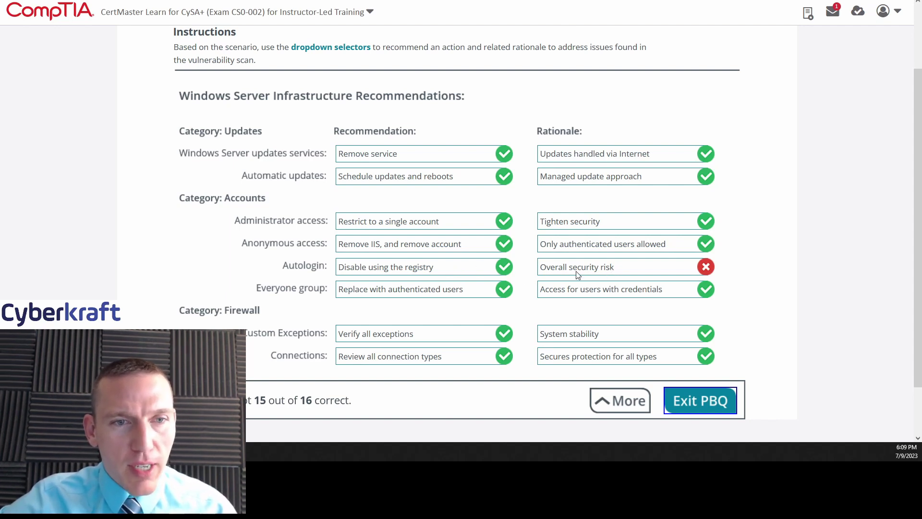
left_click(619, 403)
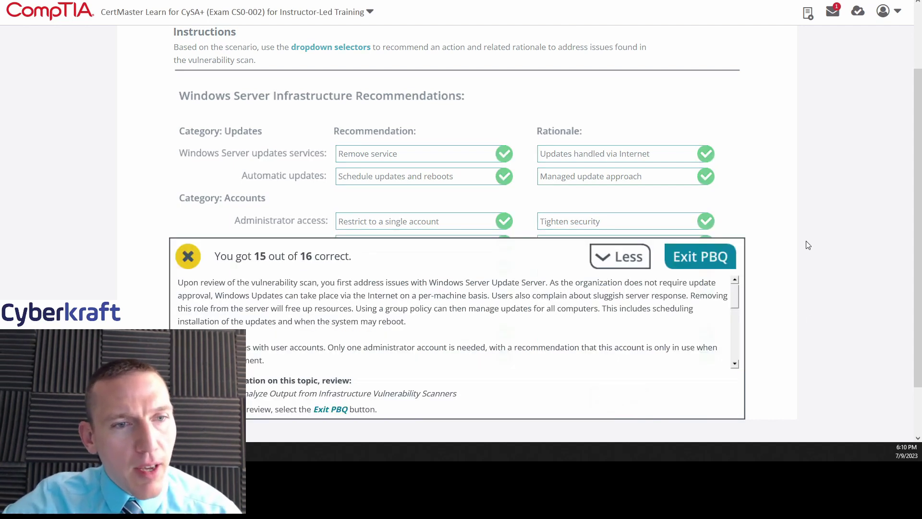
scroll(836, 263, "down", 1)
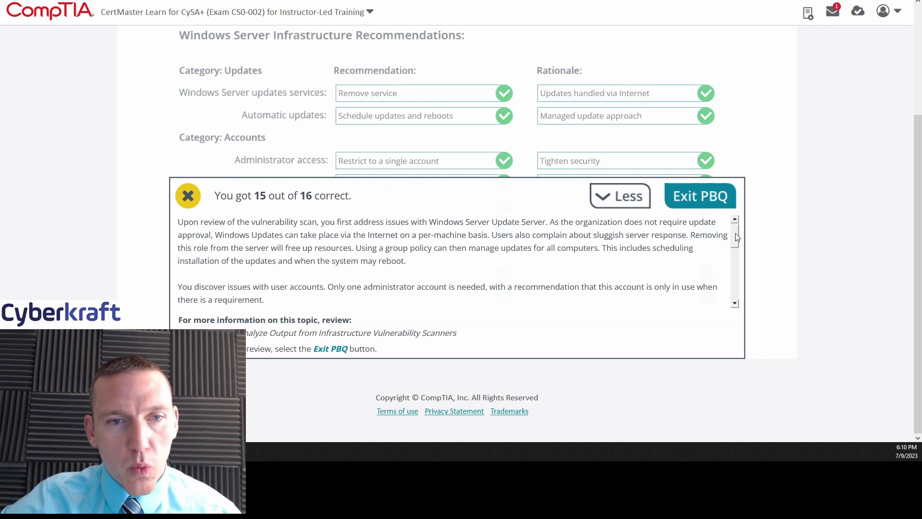
left_click_drag(735, 232, 735, 235)
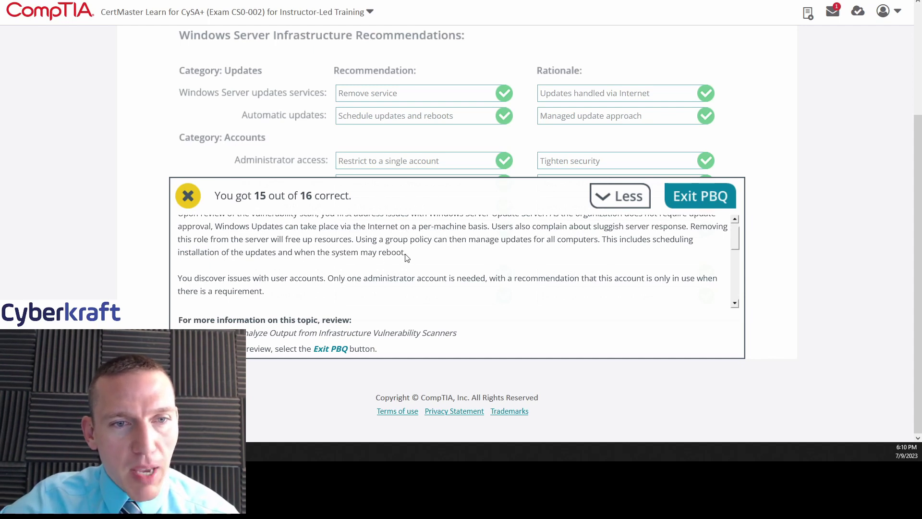
mouse_move(736, 241)
left_mouse_down()
mouse_move(738, 249)
mouse_move(739, 233)
left_mouse_up()
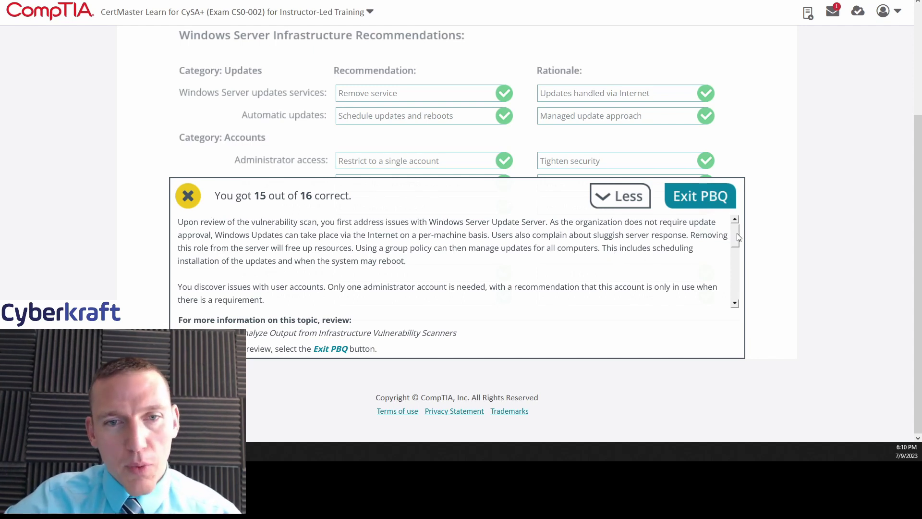
left_click_drag(739, 237, 735, 248)
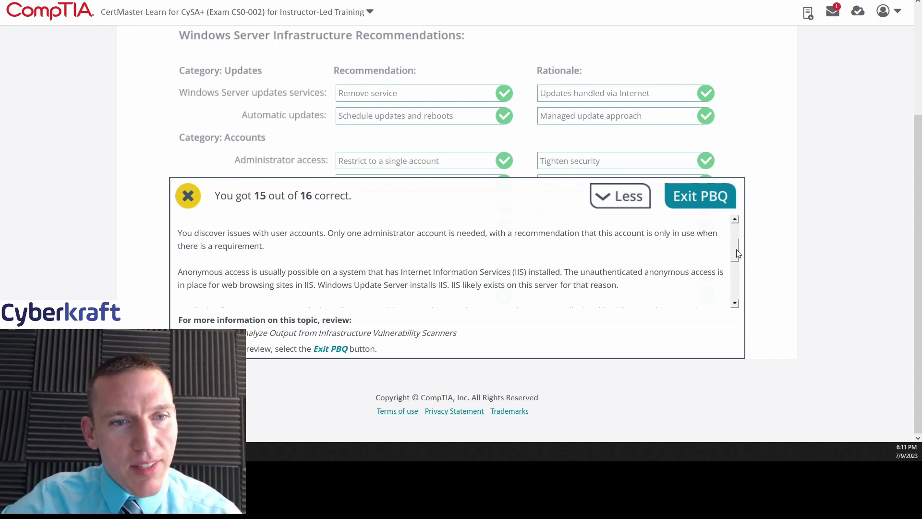
left_click_drag(738, 253, 733, 259)
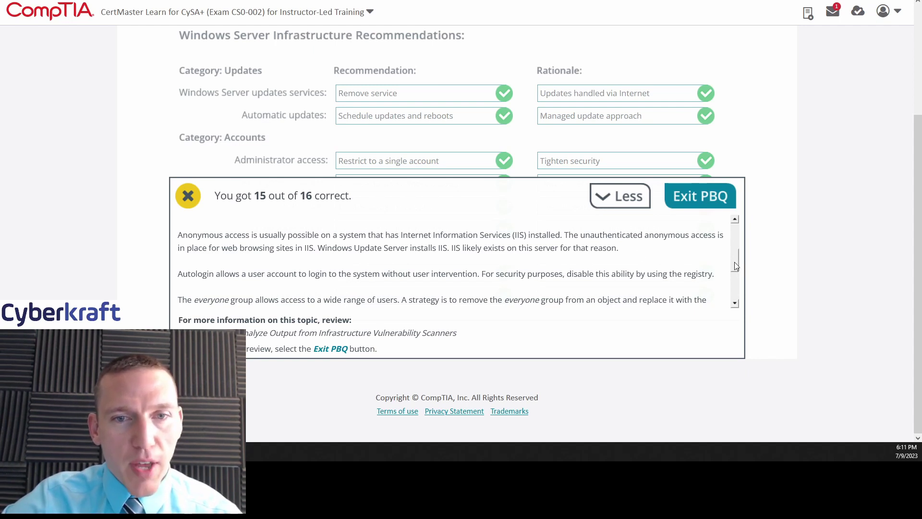
scroll(734, 263, "down", 1)
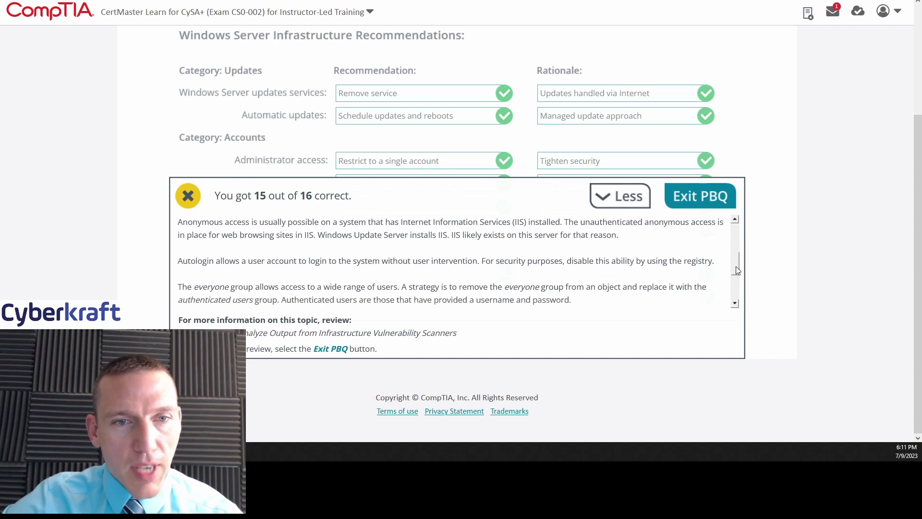
left_click_drag(737, 270, 737, 278)
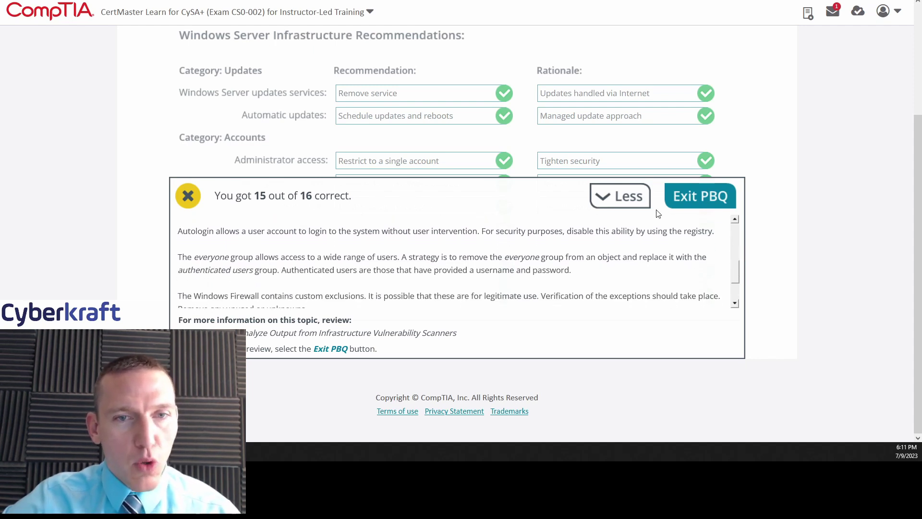
left_click(443, 201)
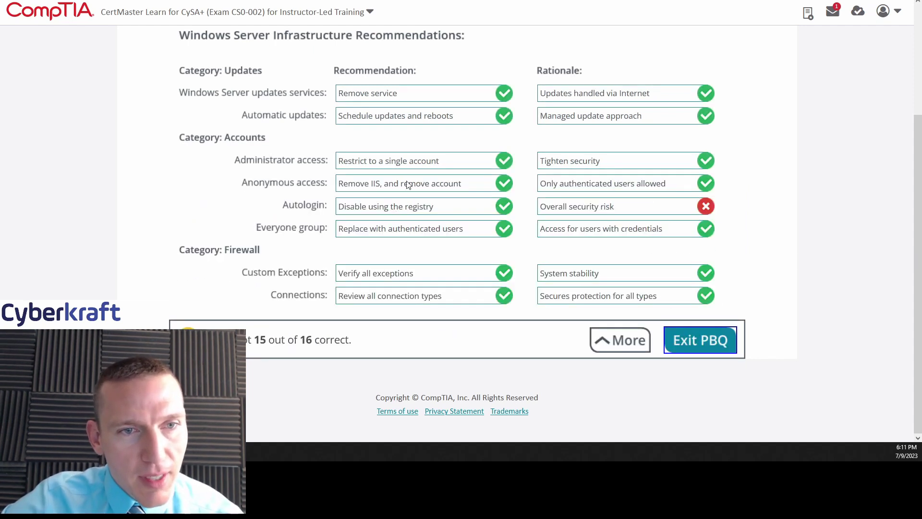
Compare the feedback's Autologin and Everyone group explanations with the graded answers in the Accounts category.
left_click(616, 343)
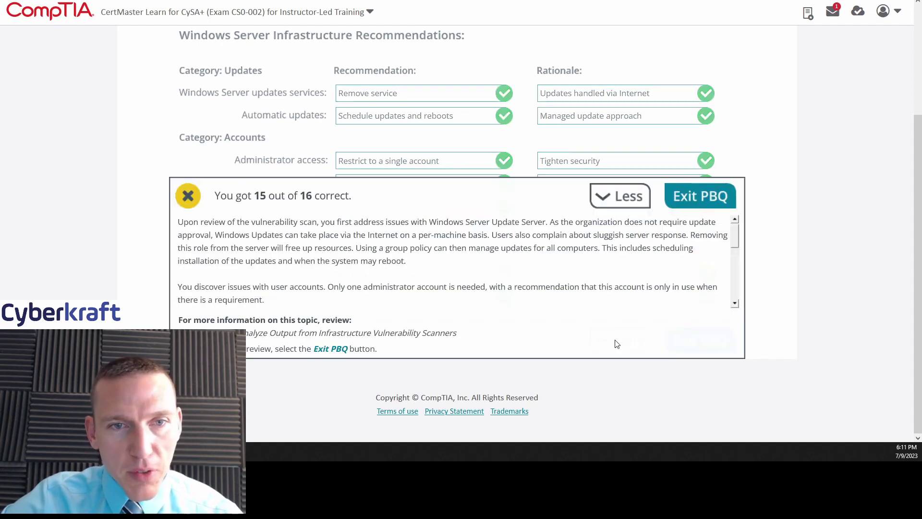
left_click_drag(737, 241, 741, 272)
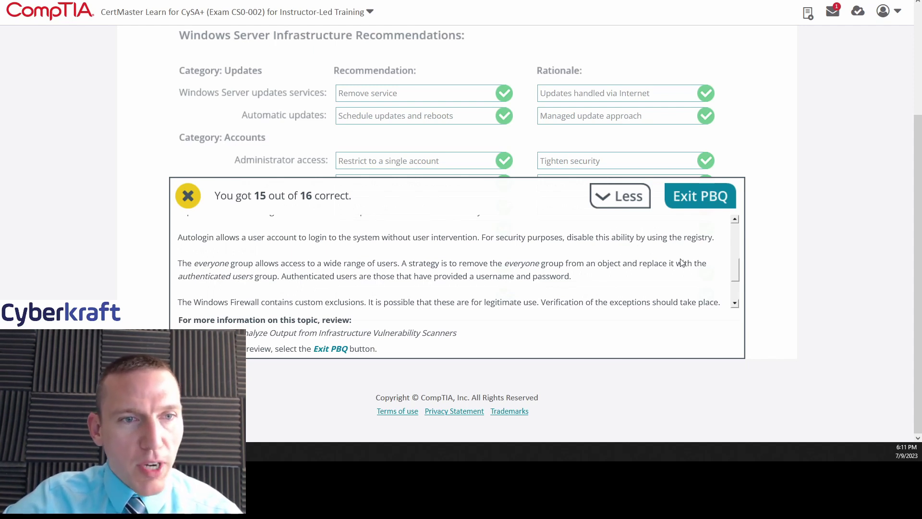
left_click(615, 199)
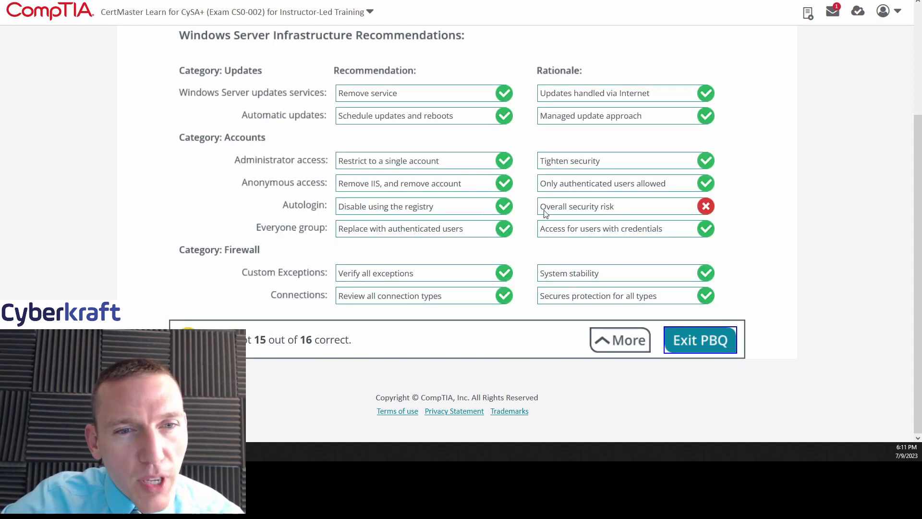
left_click(618, 339)
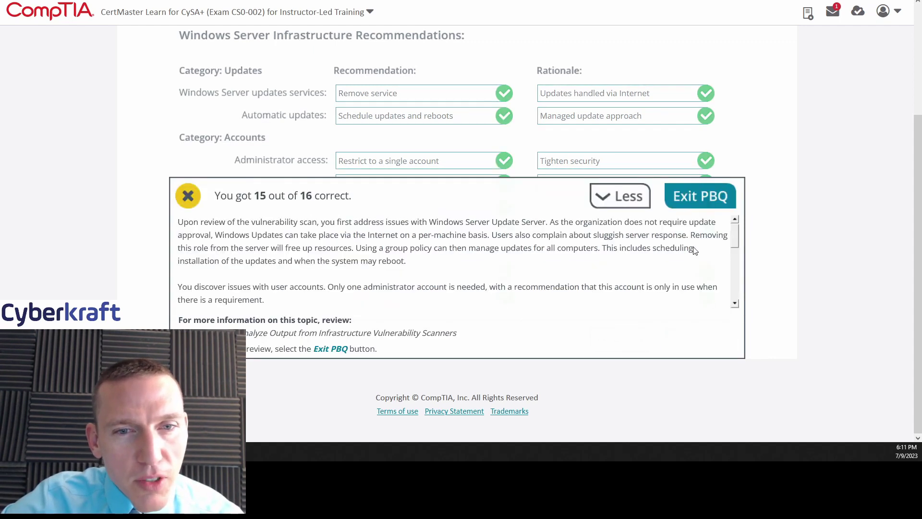
left_click_drag(733, 231, 746, 272)
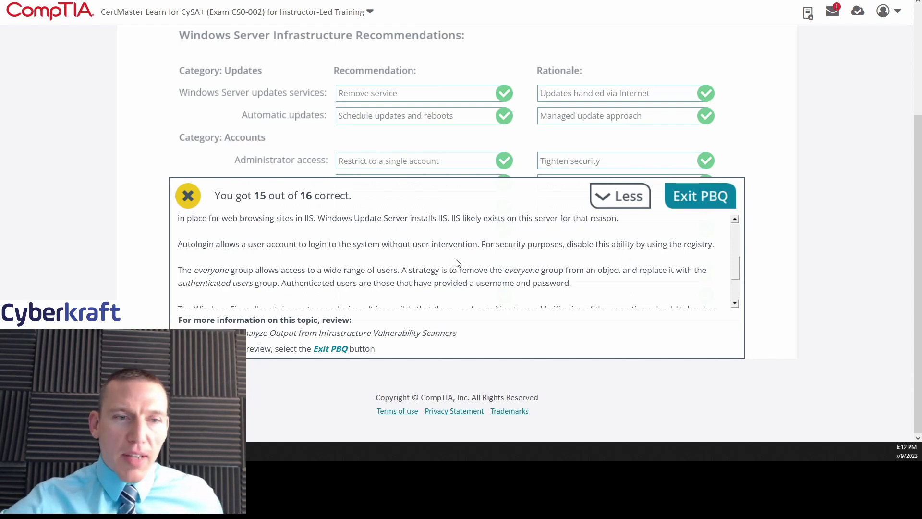
scroll(738, 274, "down", 1)
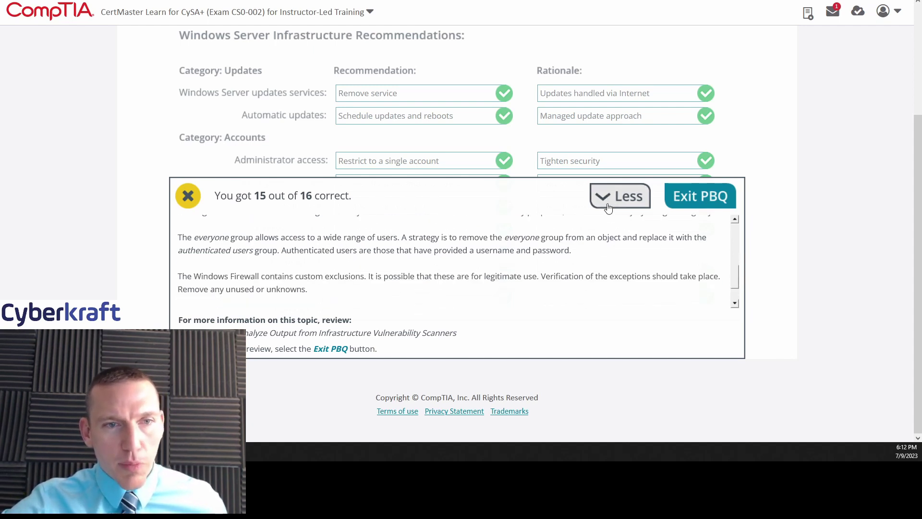
left_click(633, 201)
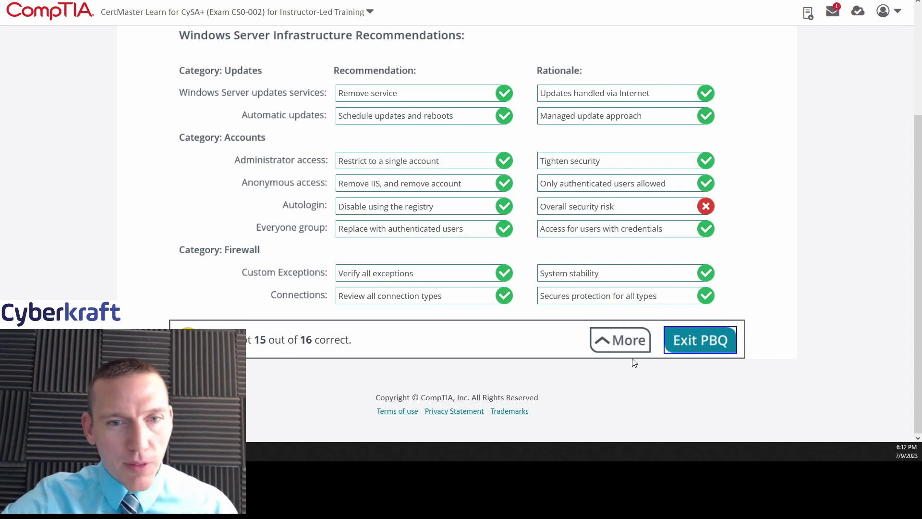
Read the feedback through its Windows Firewall exceptions and connection types explanations, and collapse it to review all graded answers.
left_click(633, 345)
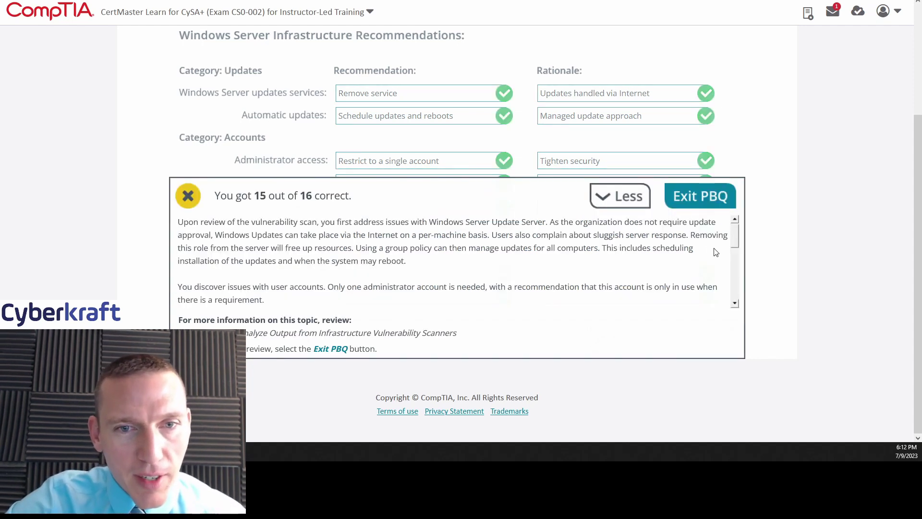
left_click_drag(735, 239, 742, 282)
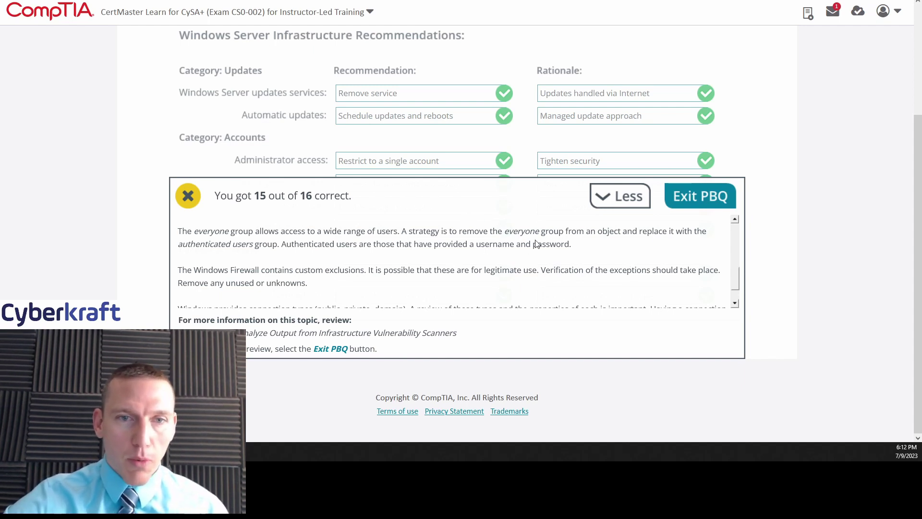
scroll(735, 277, "down", 1)
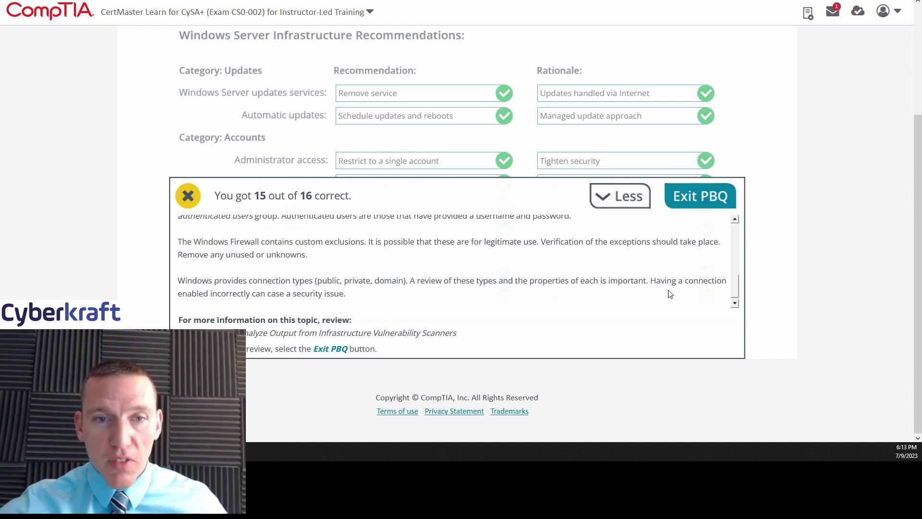
left_click(628, 197)
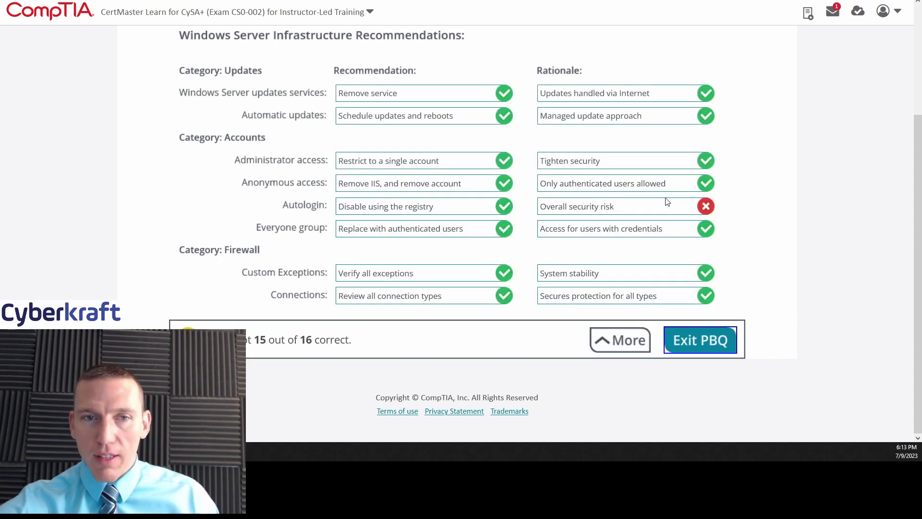
scroll(790, 274, "up", 1)
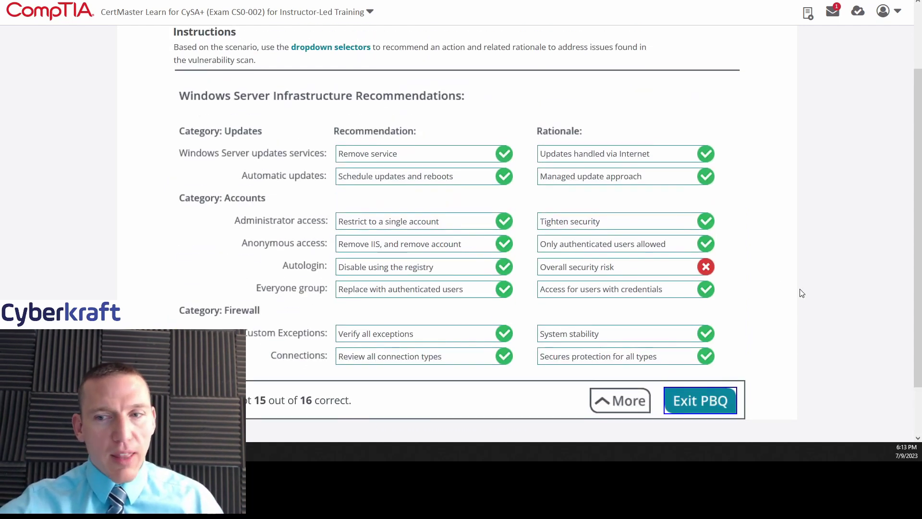